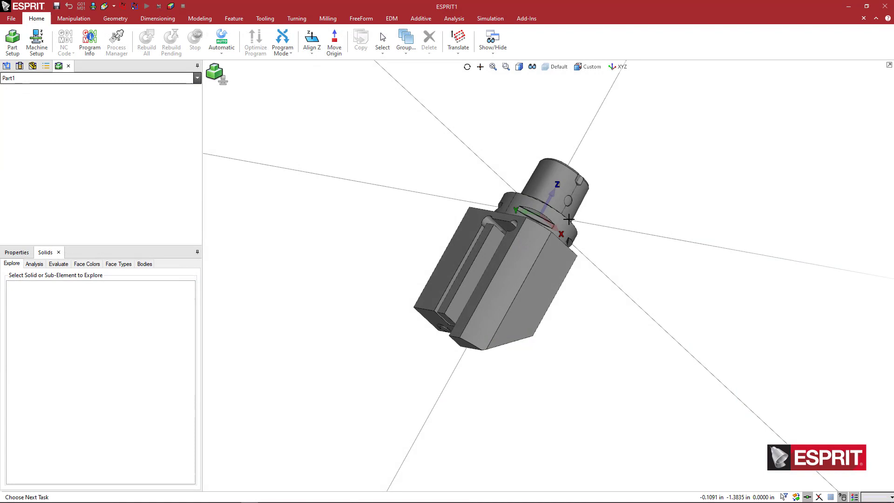
Step: Select the tool holder solid and set its color to light gray in its properties
middle_drag(569, 219, 510, 256)
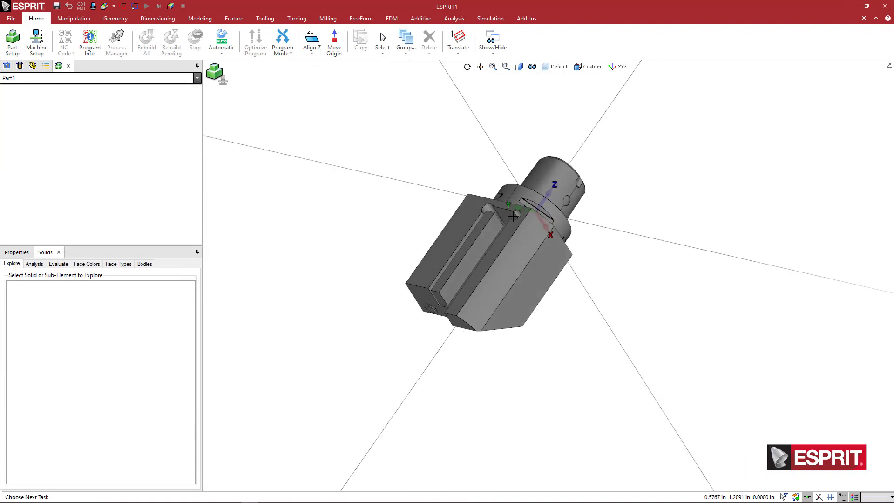
middle_drag(454, 279, 473, 267)
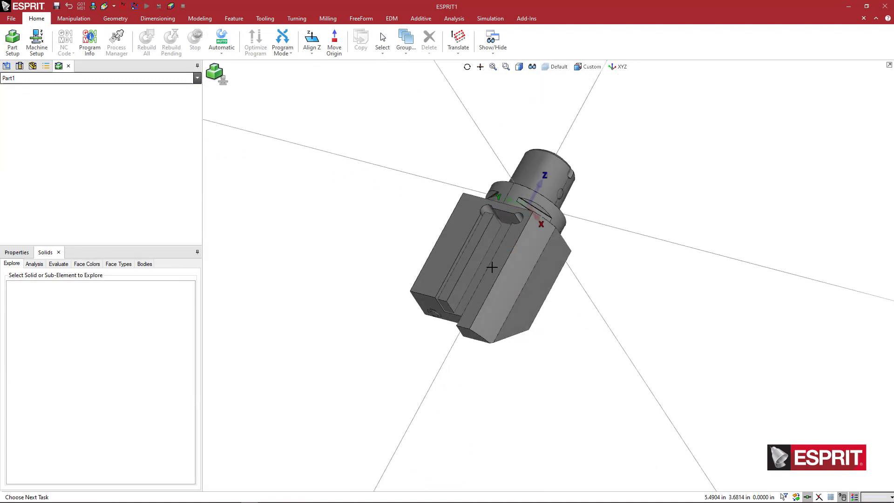
middle_drag(540, 298, 485, 280)
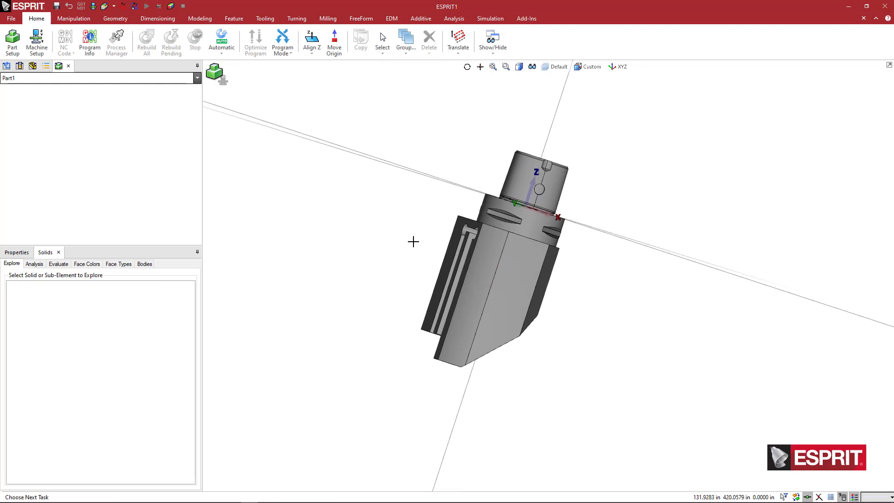
right_click(414, 244)
click(426, 281)
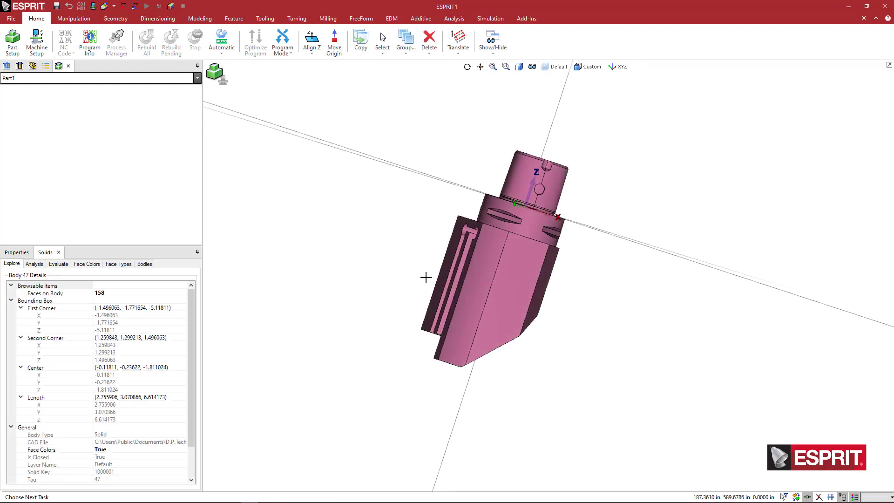
click(17, 253)
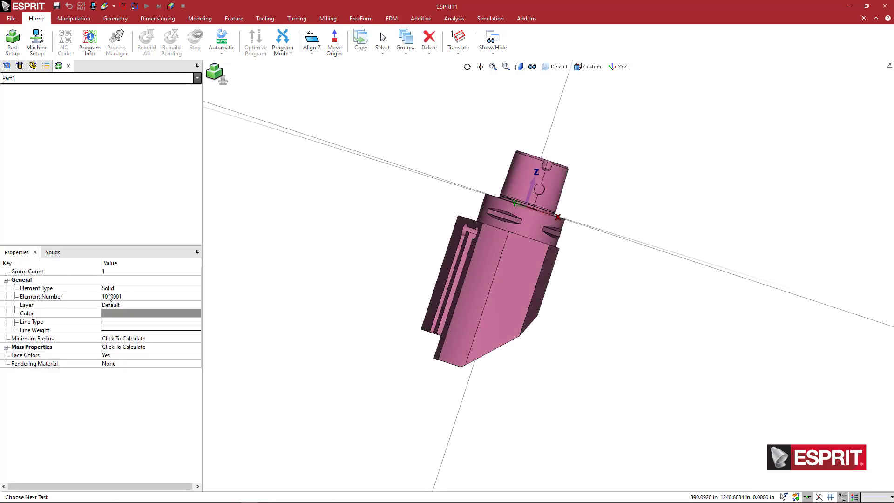
click(148, 316)
click(187, 313)
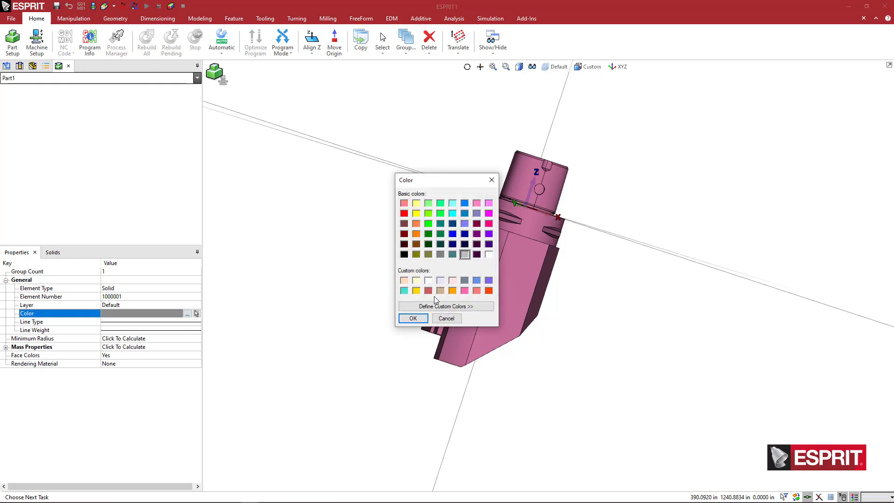
click(413, 318)
click(413, 254)
Step: Select all top and side faces of the raised EWS logo on the holder
middle_drag(423, 243, 537, 297)
scroll(525, 295, up, 6)
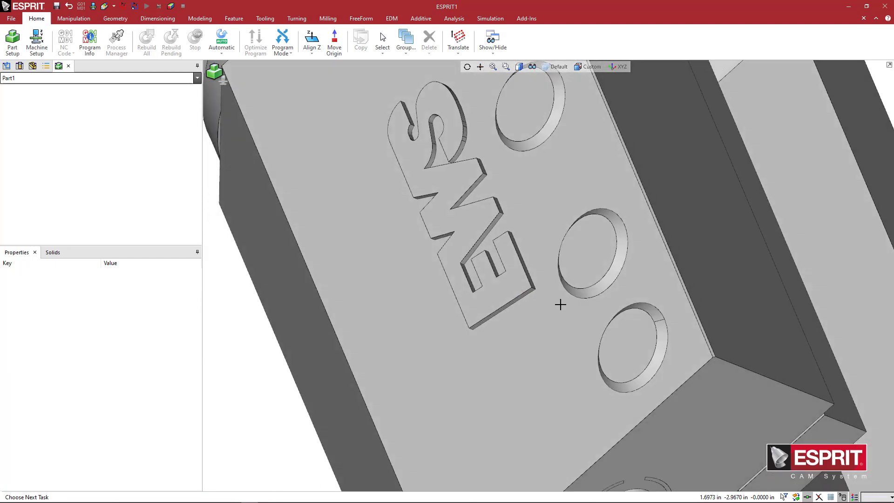
scroll(455, 247, up, 5)
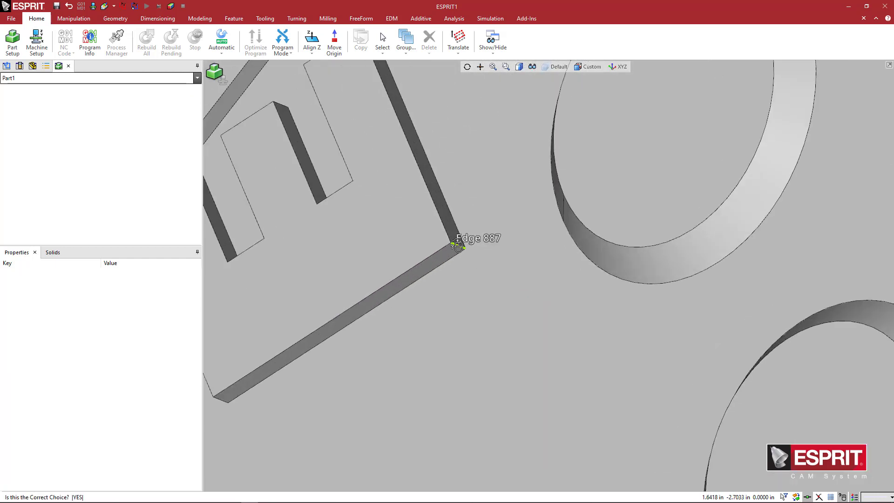
click(456, 245)
scroll(465, 236, down, 5)
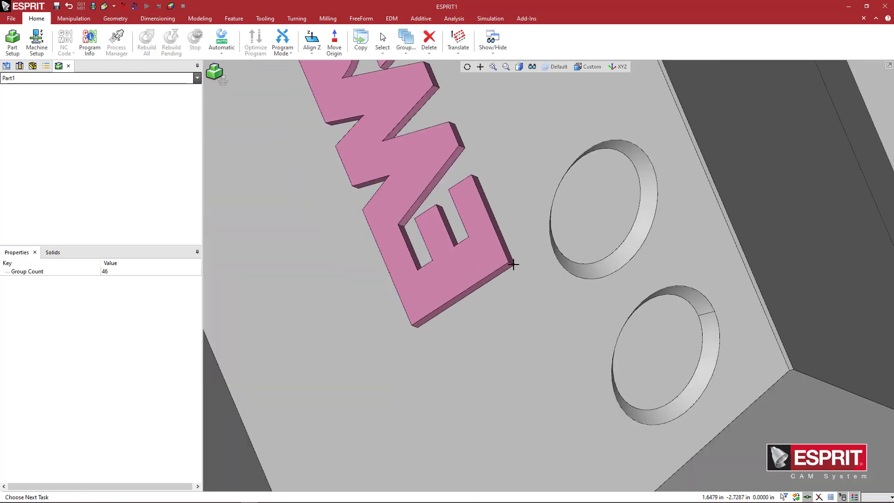
scroll(513, 264, up, 5)
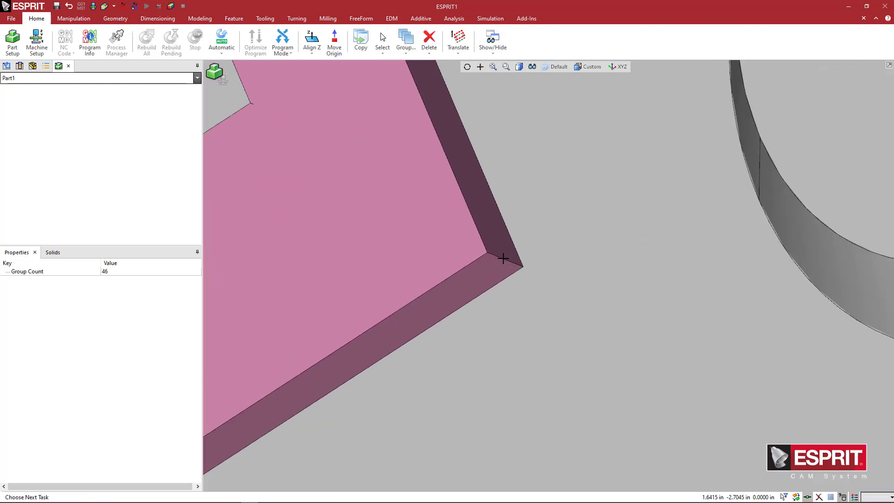
Step: Remove the EWS logo's top face from the selection and add it back
click(503, 259)
click(521, 279)
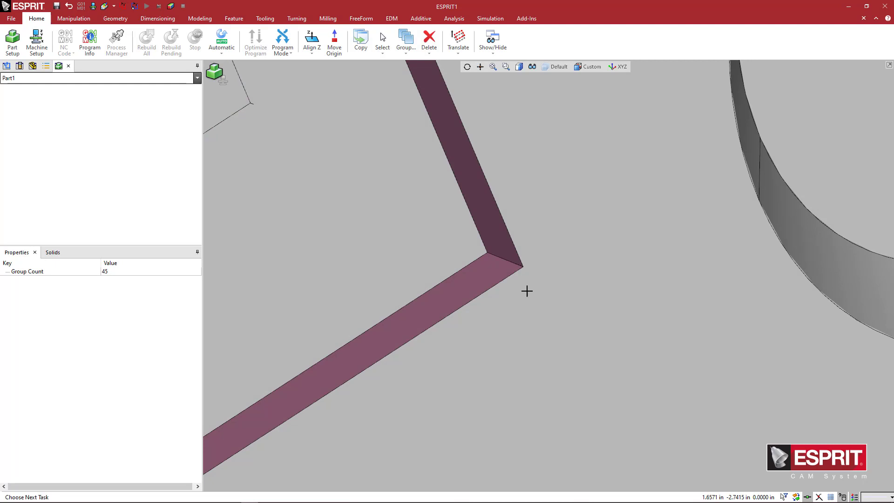
scroll(527, 291, down, 5)
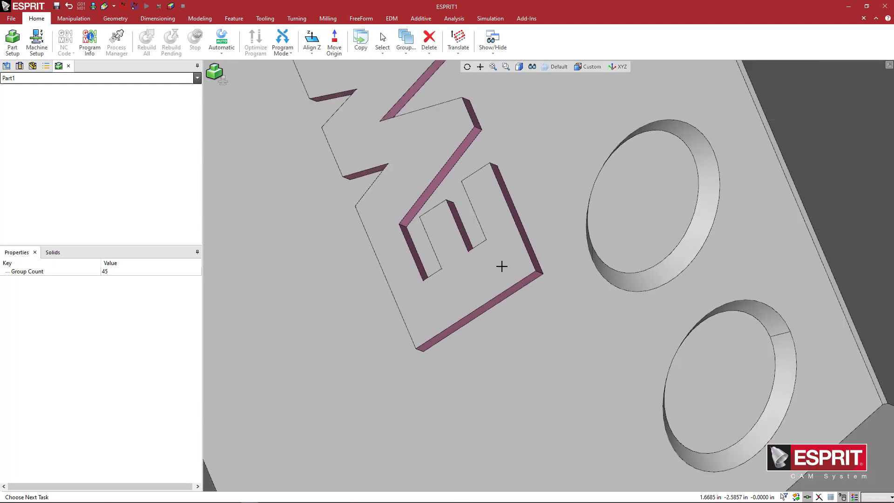
click(500, 264)
click(527, 269)
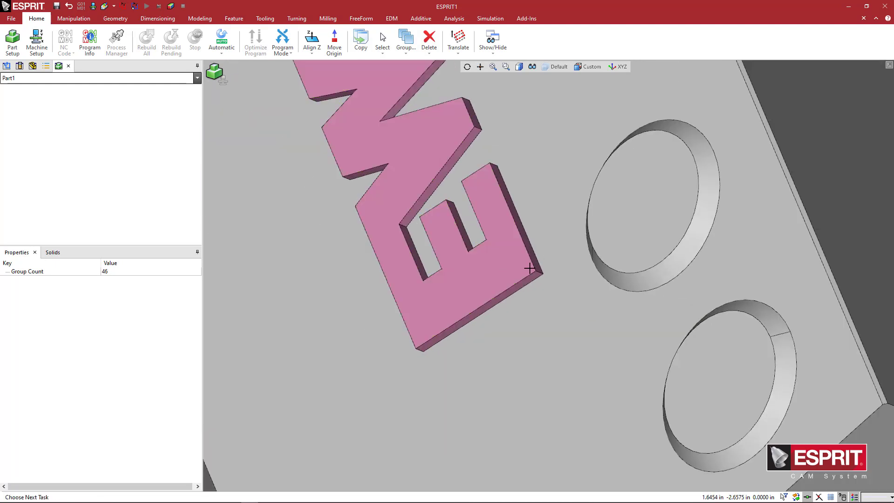
scroll(540, 259, up, 5)
scroll(437, 299, down, 2)
Step: Change the color attribute of the selected EWS logo faces to bright blue and clear the selection
mouse_move(433, 308)
middle_down()
mouse_move(444, 303)
mouse_move(428, 309)
mouse_move(442, 314)
middle_up()
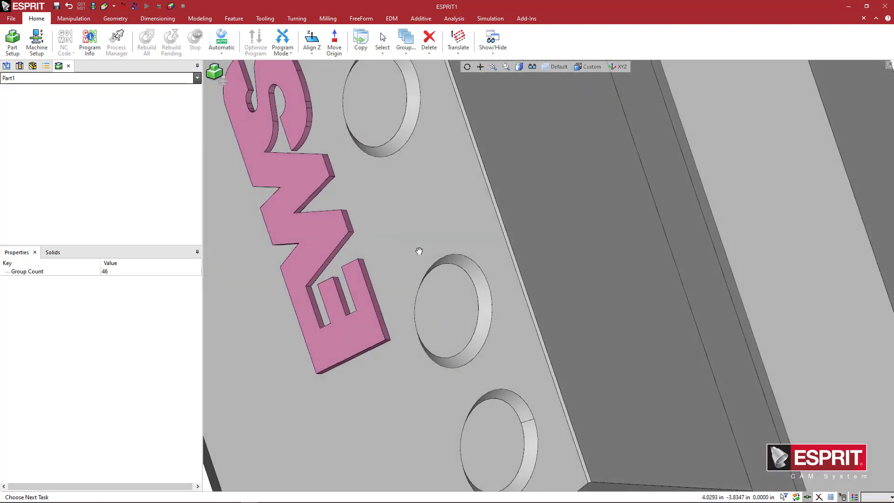
middle_drag(419, 252, 442, 202)
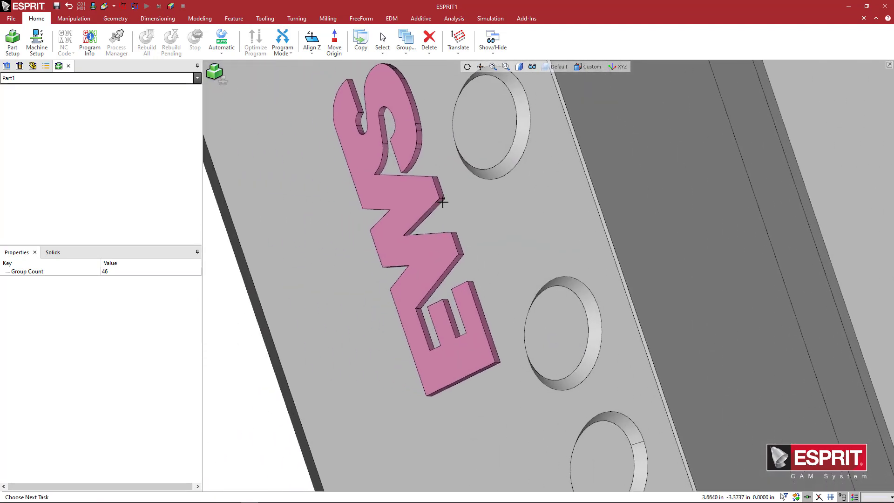
right_click(512, 227)
click(532, 234)
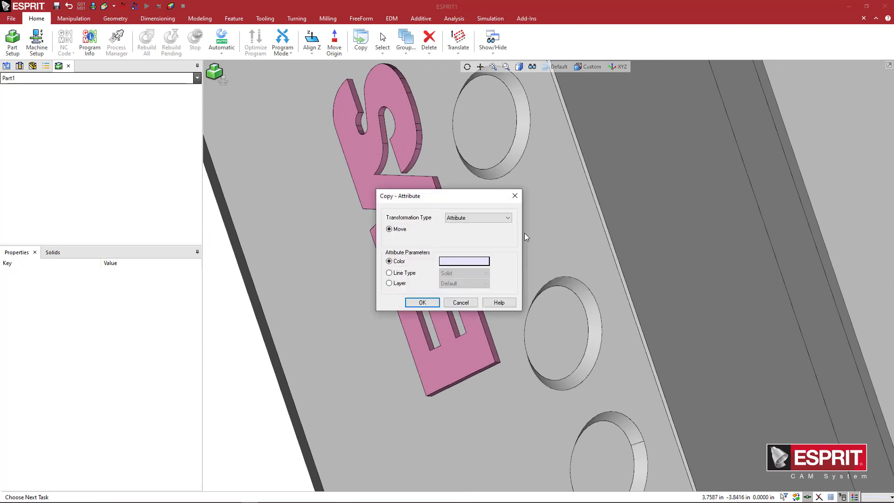
click(471, 263)
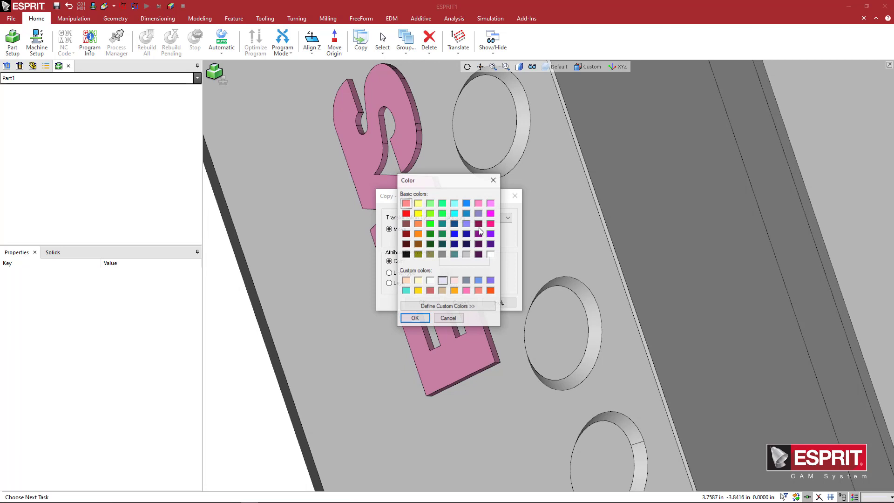
click(467, 204)
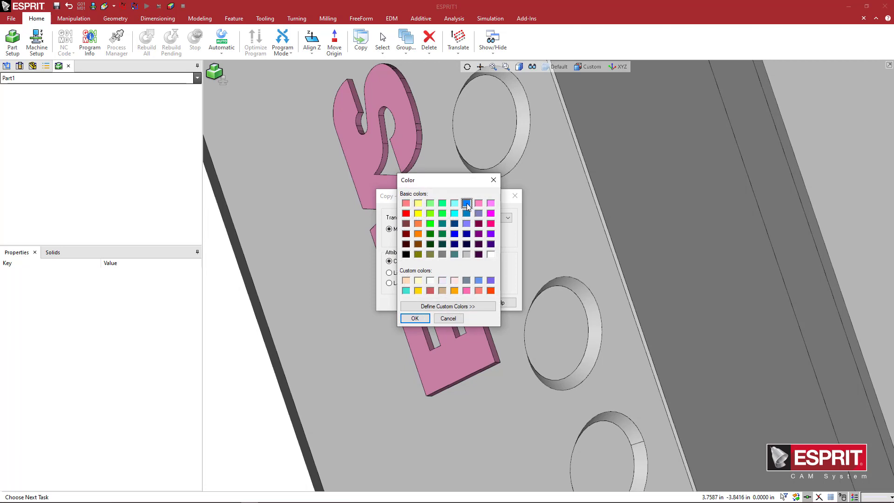
click(415, 319)
click(423, 303)
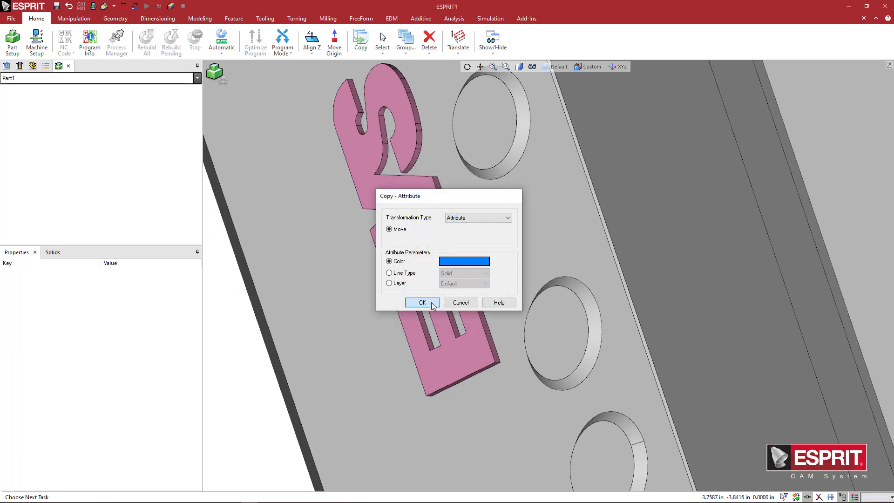
scroll(463, 254, down, 3)
scroll(425, 286, up, 3)
click(332, 313)
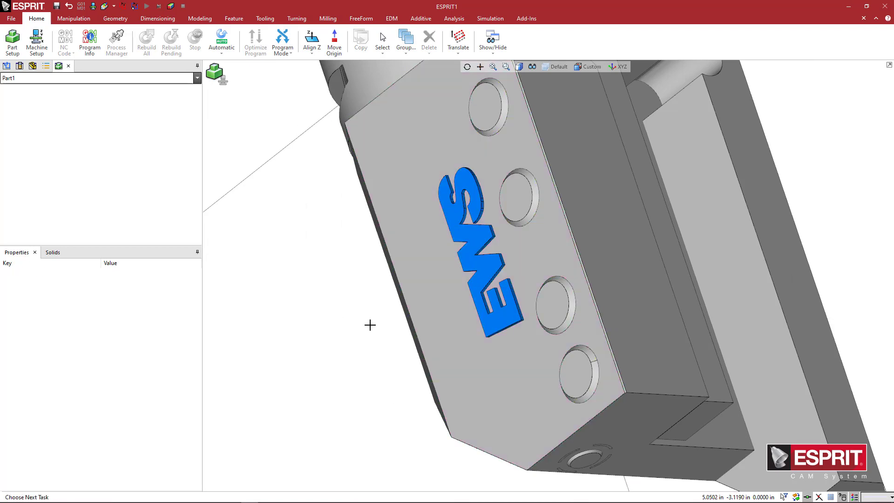
Step: Select the flat and chamfered ring faces of the two circular recesses nearest the logo's letter E
scroll(370, 326, down, 3)
mouse_move(430, 336)
middle_down()
mouse_move(387, 330)
mouse_move(443, 329)
middle_up()
scroll(573, 286, up, 3)
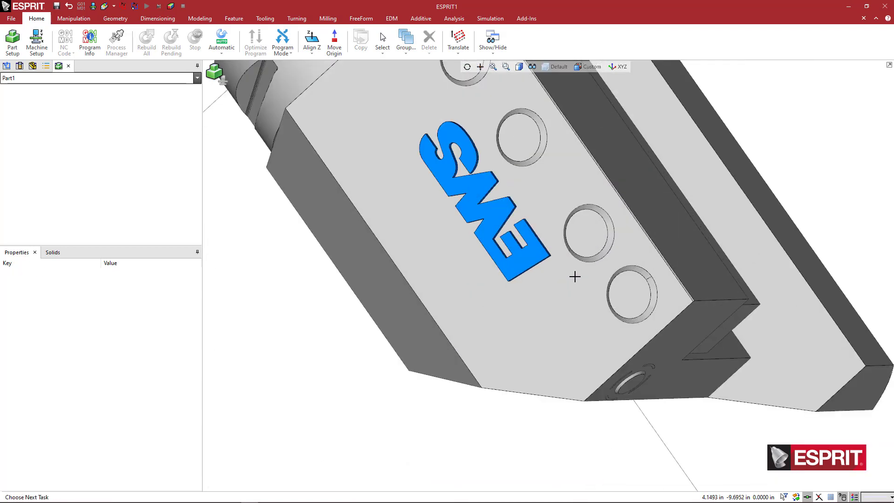
ctrl+middle_drag(561, 263, 510, 314)
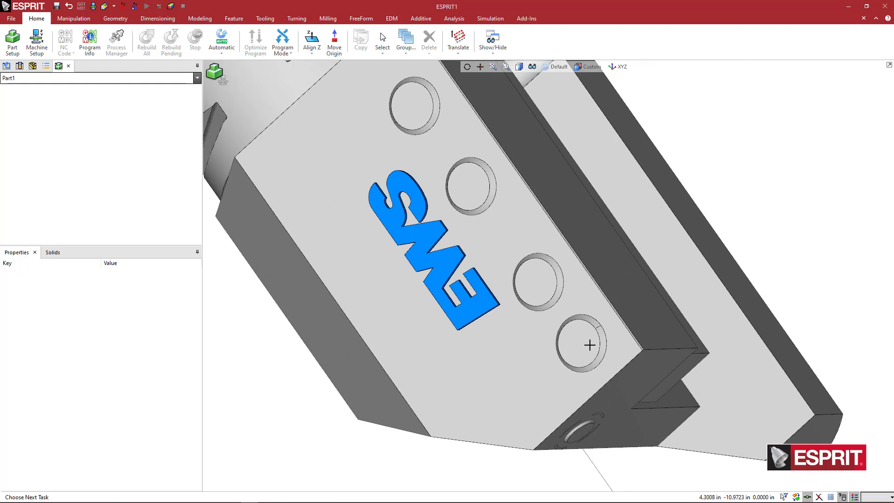
scroll(591, 342, up, 4)
click(585, 343)
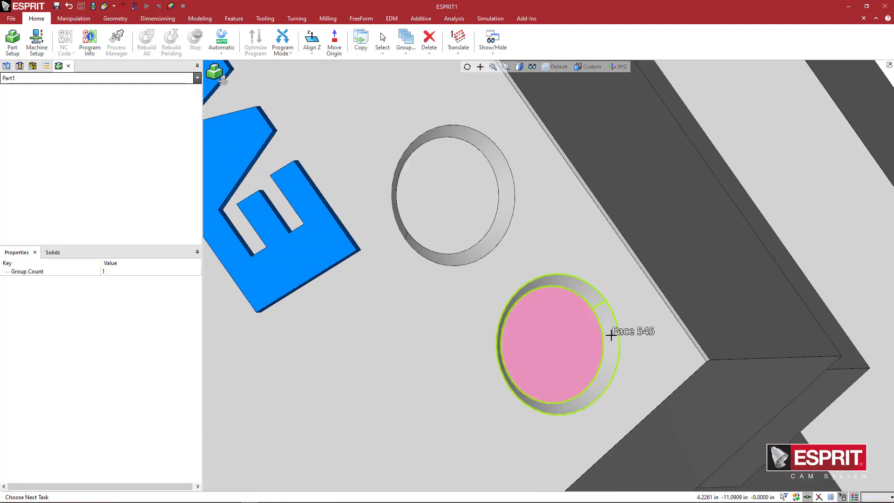
click(610, 335)
click(507, 211)
click(475, 202)
scroll(466, 196, down, 5)
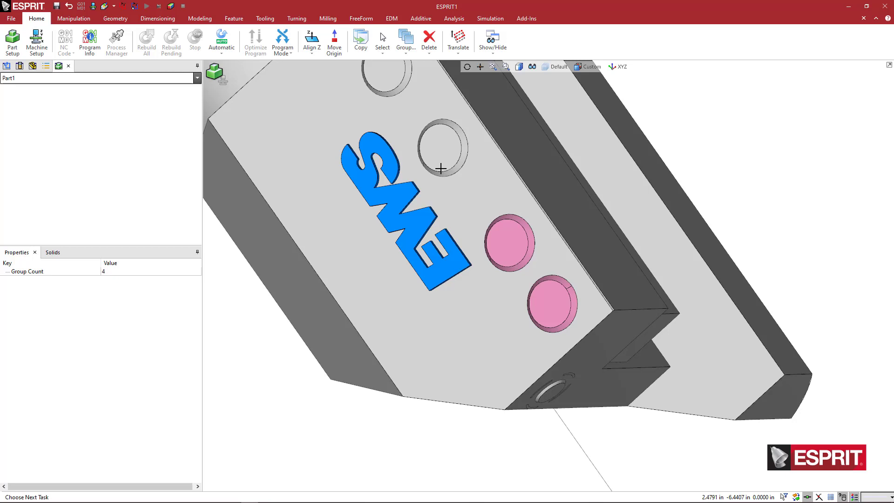
Step: Add the flat and ring faces of the other two circular recesses, toward the shank, to the selection
scroll(442, 158, up, 4)
click(449, 150)
click(505, 150)
scroll(500, 155, down, 4)
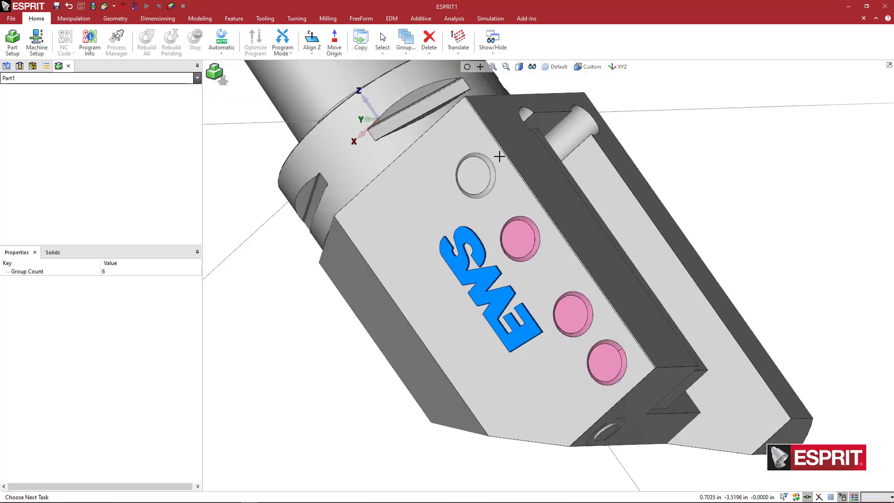
click(481, 172)
scroll(484, 173, up, 5)
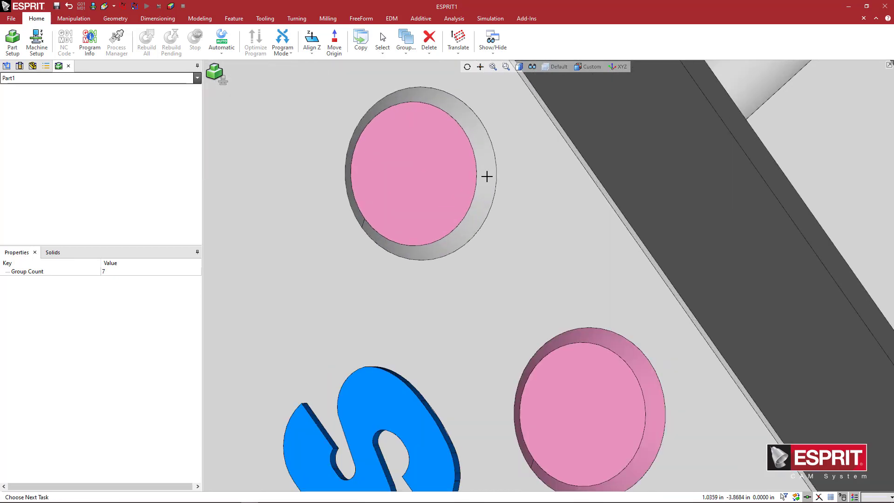
click(488, 176)
Step: Change the color attribute of the selected circular recess faces to medium gray and clear the selection
right_click(544, 206)
click(553, 219)
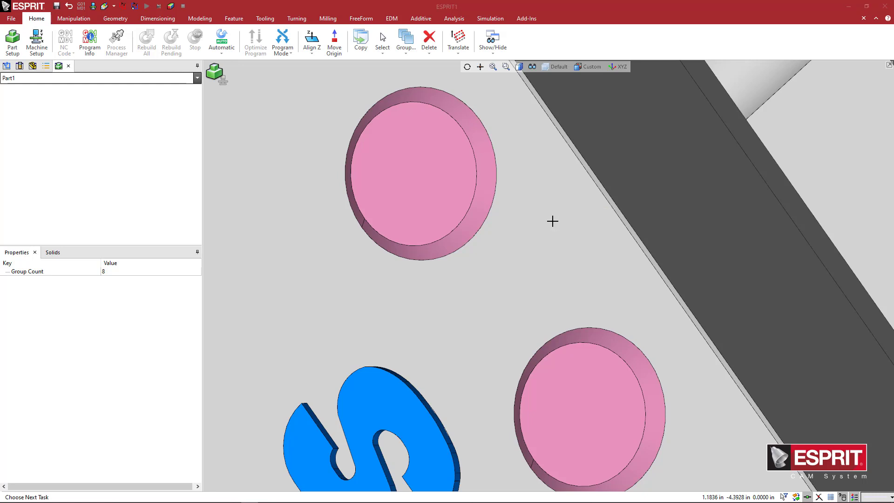
click(477, 263)
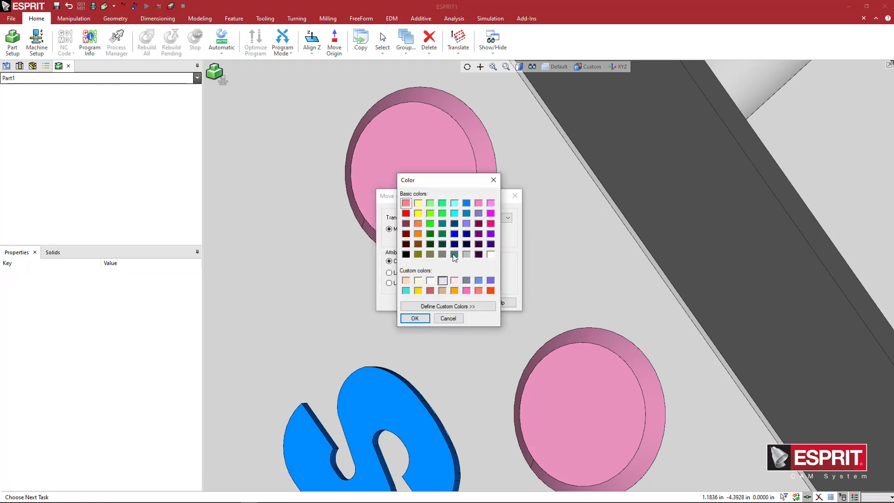
click(442, 307)
click(421, 318)
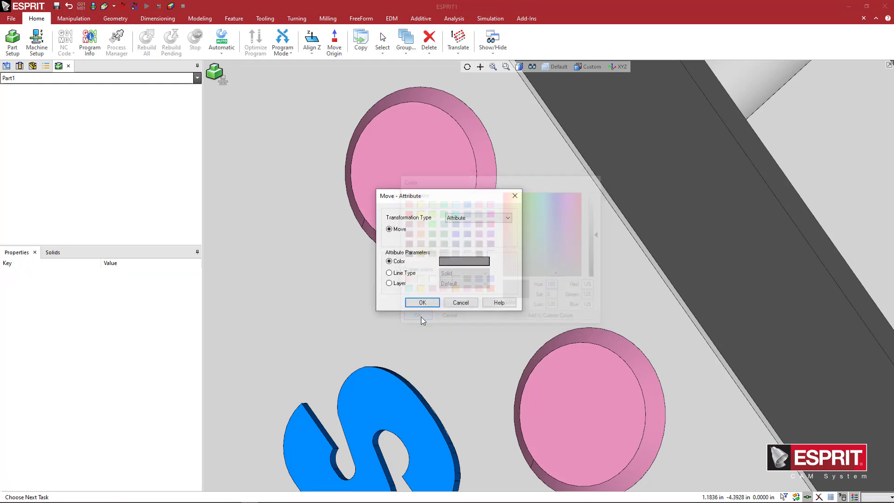
click(426, 304)
scroll(508, 262, down, 6)
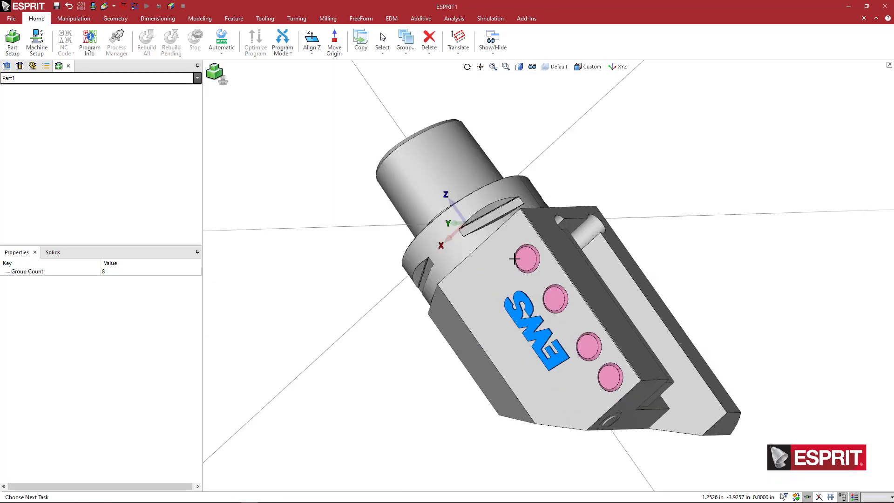
click(605, 185)
Step: Select the faces of the long rectangular bar inside the holder's slot
middle_drag(608, 179, 609, 204)
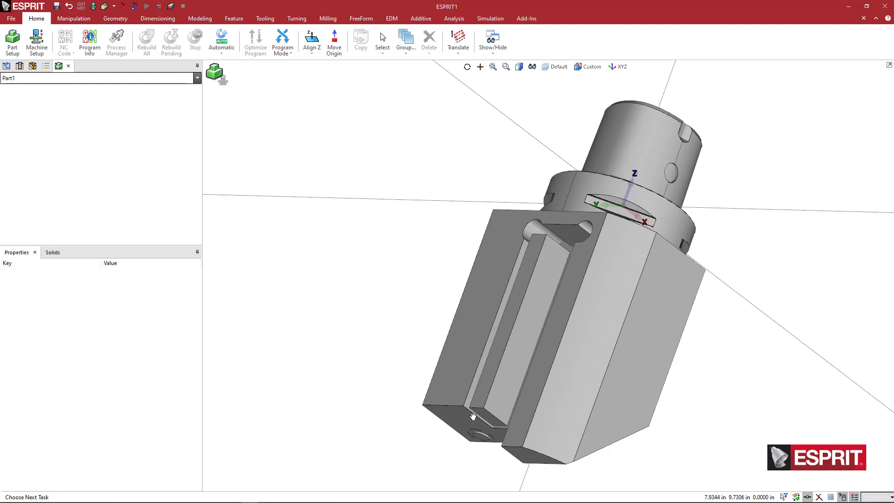
scroll(488, 463, up, 5)
scroll(487, 346, up, 1)
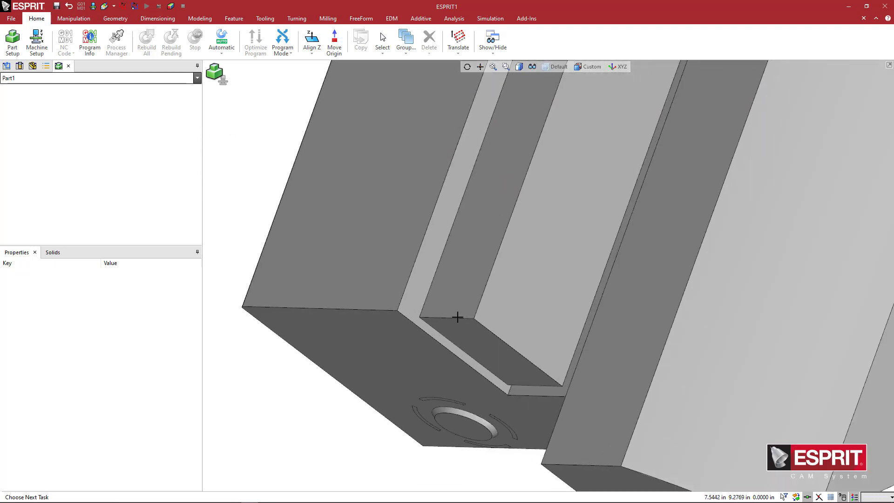
click(485, 321)
scroll(540, 317, down, 2)
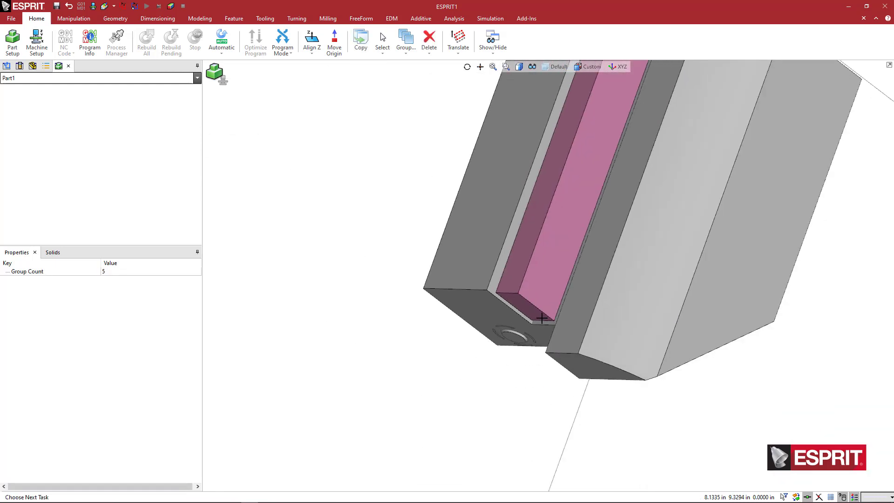
middle_drag(542, 318, 567, 295)
scroll(525, 293, up, 6)
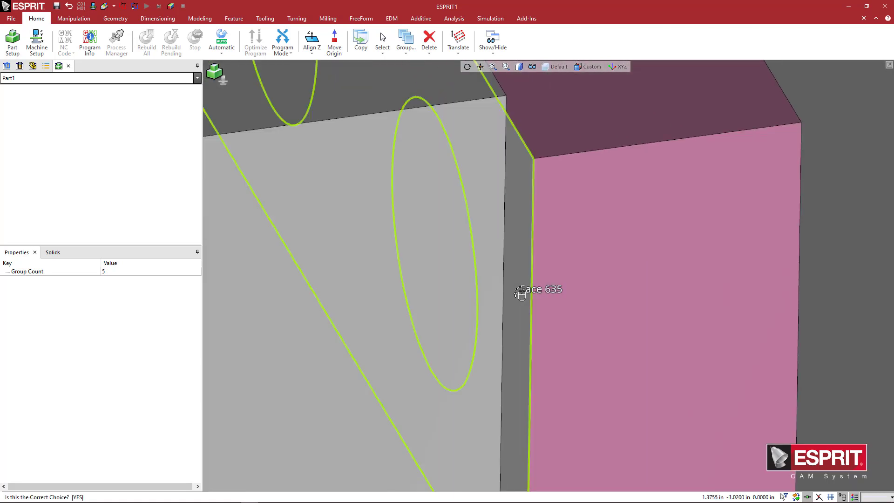
click(520, 294)
scroll(541, 306, down, 3)
middle_drag(603, 316, 483, 313)
Step: Change the color attribute of the selected slot bar faces to gray
right_click(482, 315)
click(493, 318)
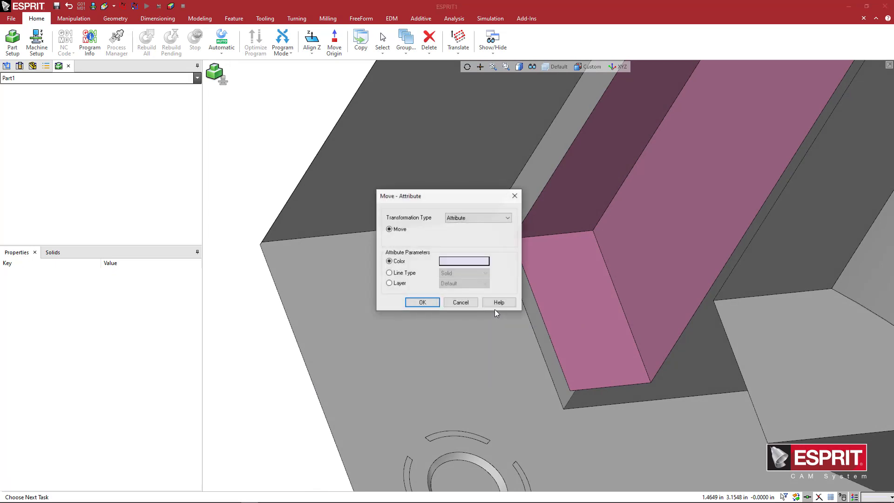
click(444, 262)
click(442, 254)
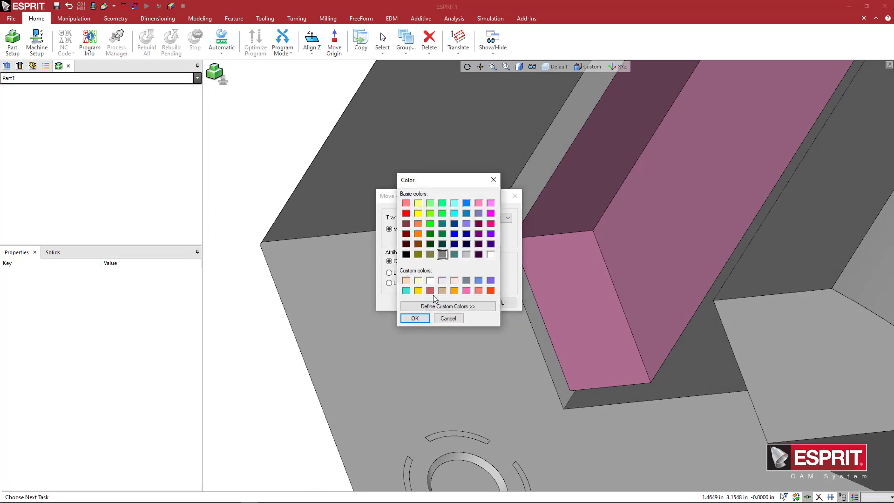
click(415, 318)
click(420, 303)
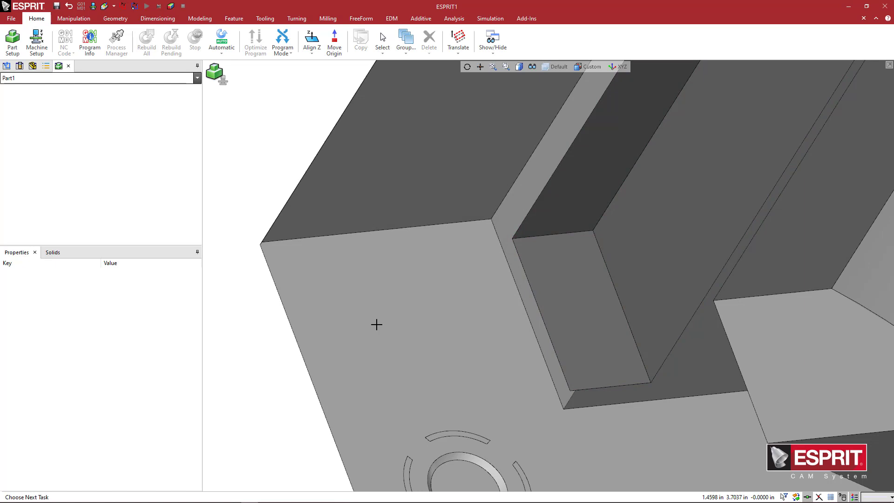
Step: Select the flange's flat annular face around the base of the shank and move the origin to it
middle_drag(373, 323, 407, 423)
scroll(578, 278, down, 1)
scroll(496, 360, down, 3)
middle_drag(495, 360, 463, 350)
scroll(518, 219, up, 2)
scroll(517, 211, up, 2)
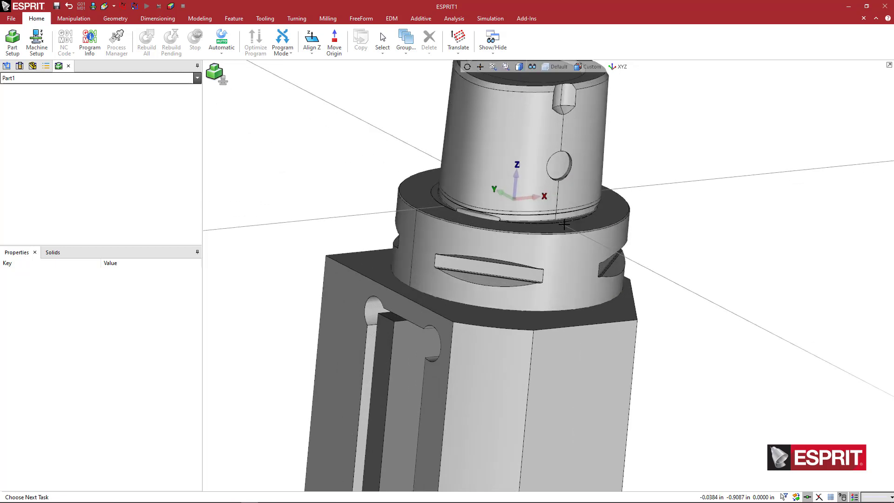
click(587, 227)
middle_drag(659, 248, 592, 234)
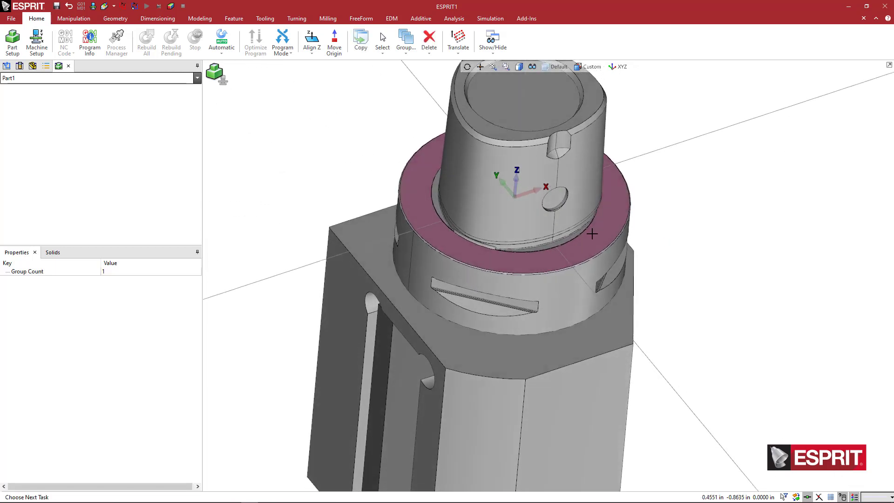
middle_drag(662, 276, 670, 258)
scroll(555, 242, up, 3)
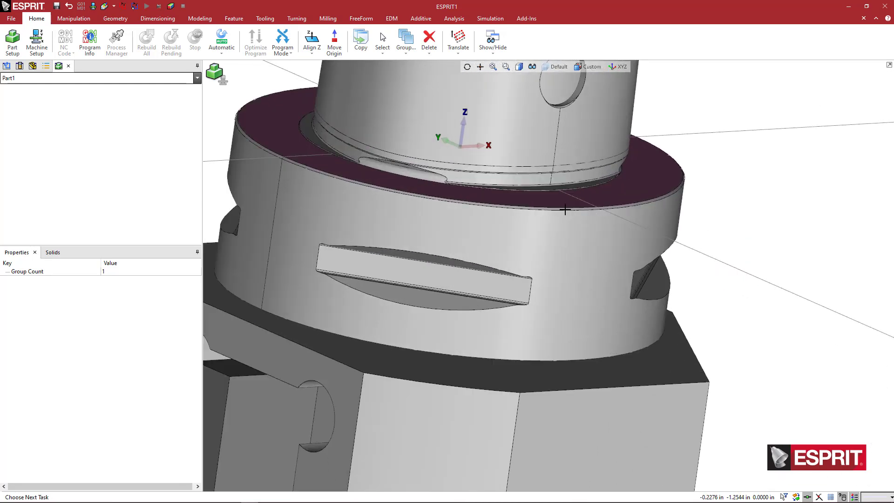
middle_drag(565, 210, 581, 251)
scroll(572, 220, down, 2)
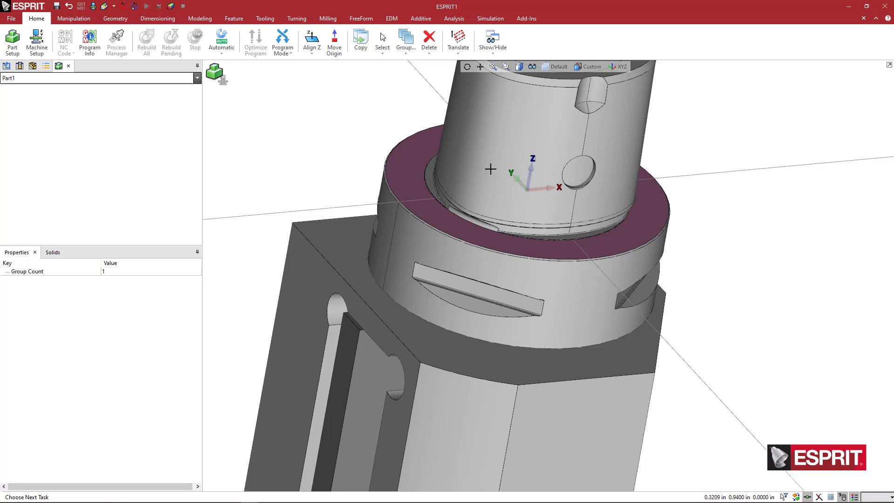
scroll(472, 247, down, 3)
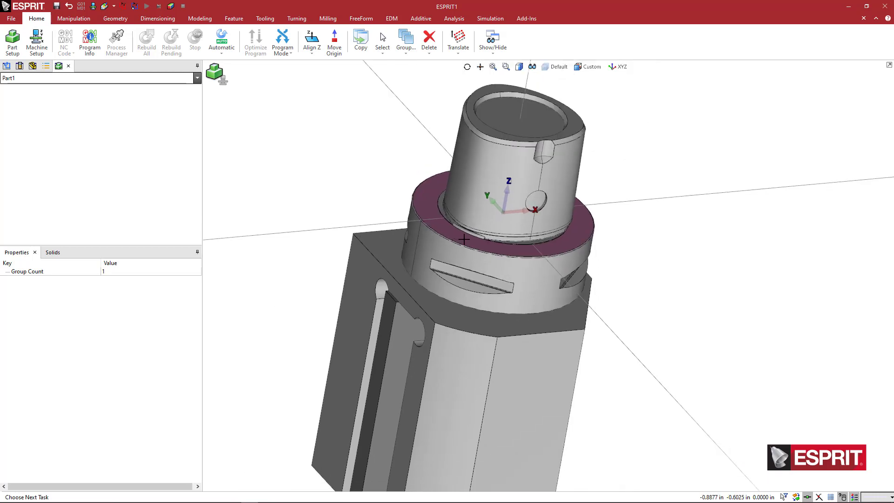
click(331, 51)
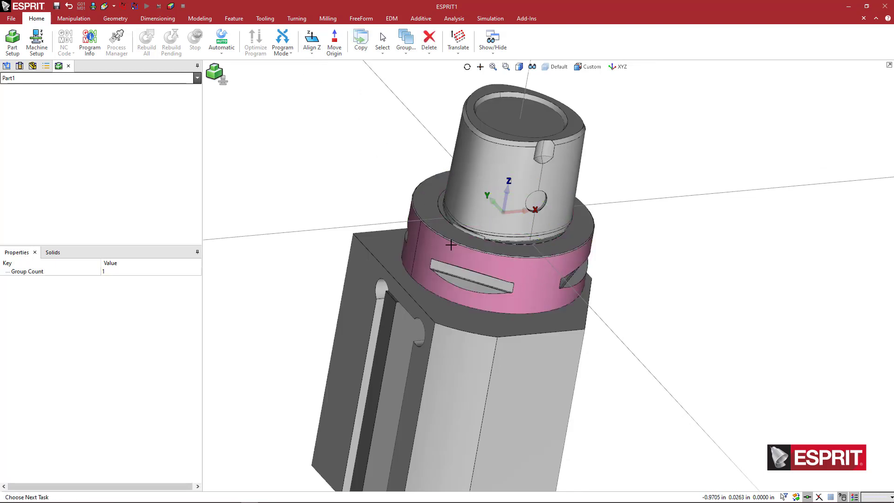
Step: Align the Z axis using the flange's outer cylindrical face and clear the selection
click(312, 44)
middle_drag(624, 275, 628, 262)
click(660, 290)
mouse_move(686, 338)
middle_down()
mouse_move(673, 336)
mouse_move(679, 347)
middle_up()
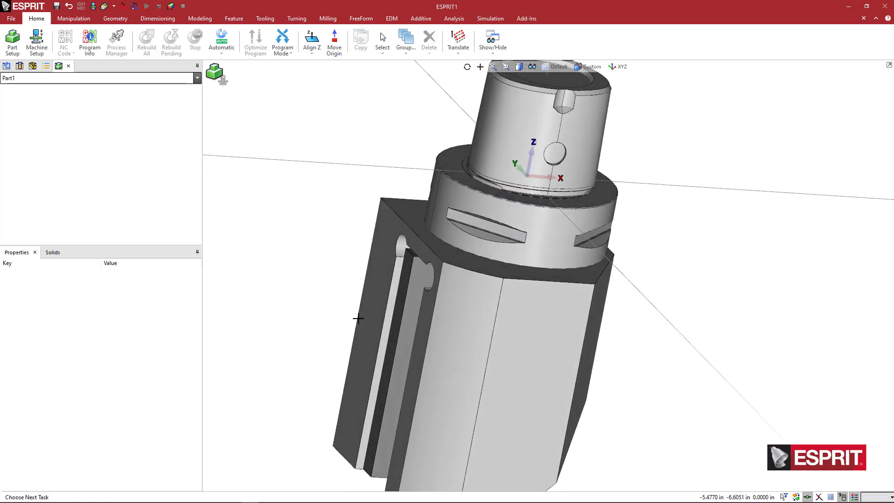
Step: Rotate the entire tool holder solid 180 degrees using the origin as the rotation axis, without making a copy, and clear the selection
scroll(573, 199, down, 4)
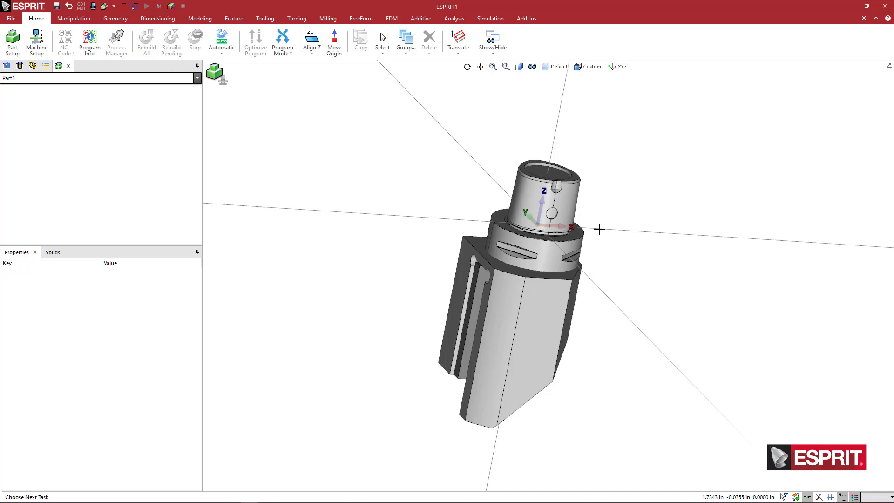
middle_drag(631, 261, 515, 258)
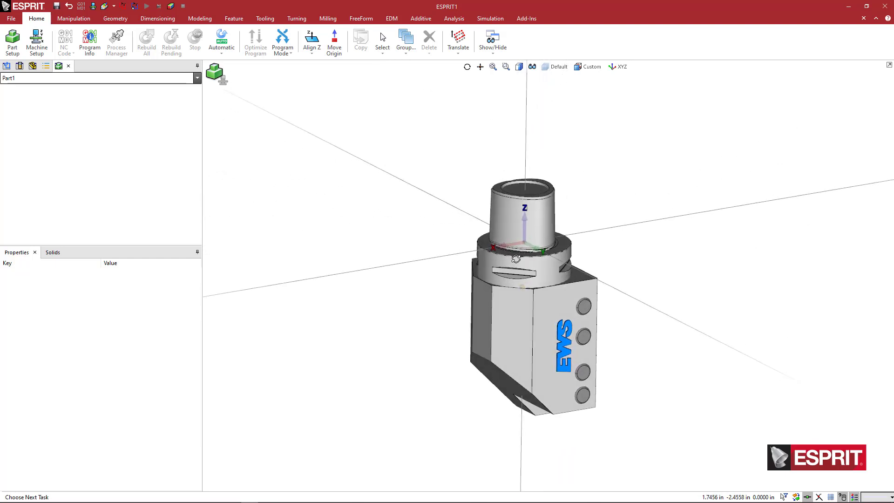
ctrl+middle_drag(538, 295, 520, 253)
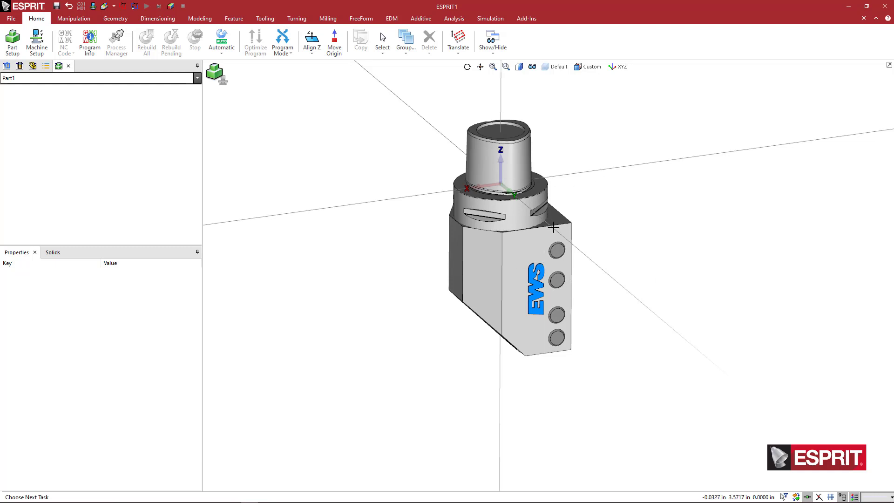
middle_drag(545, 244, 537, 232)
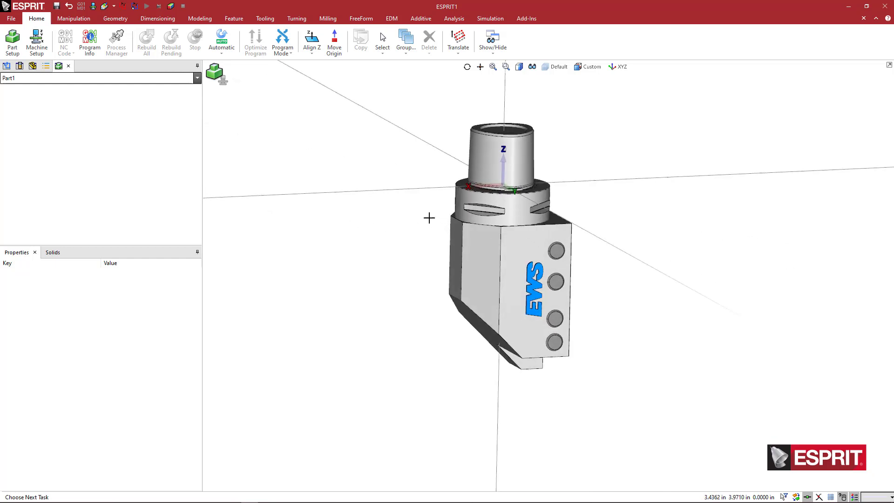
click(440, 226)
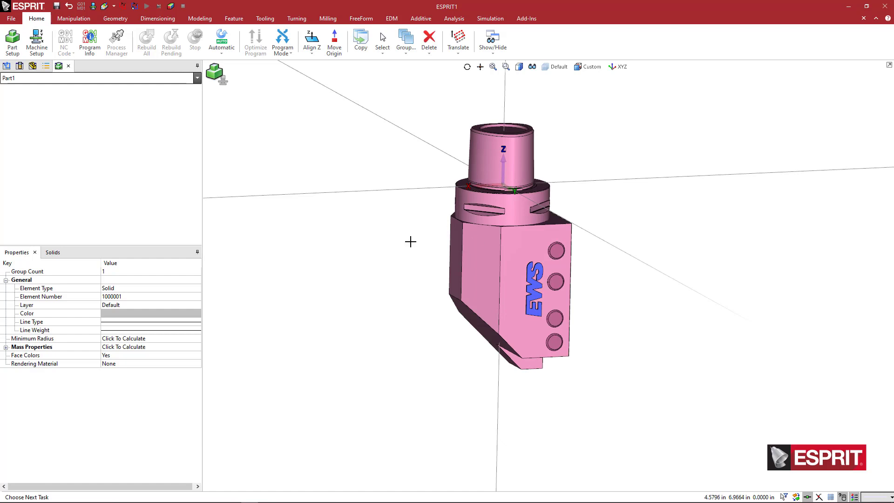
click(389, 239)
right_click(398, 234)
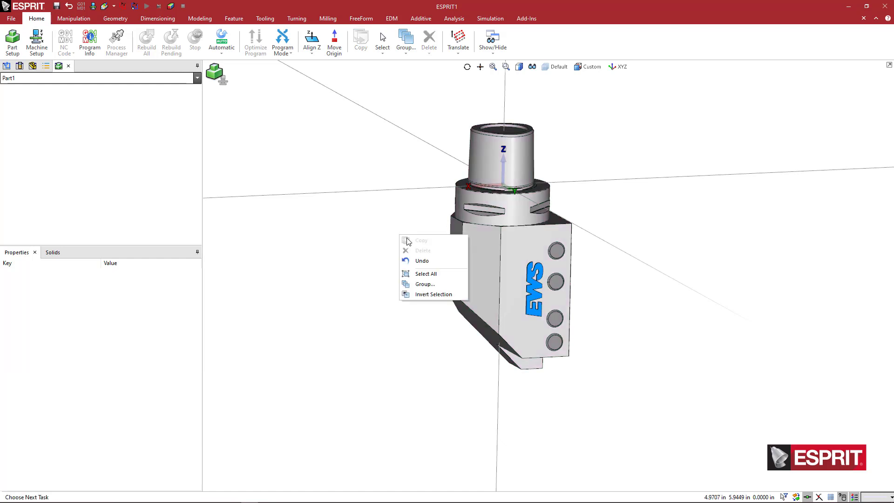
click(419, 265)
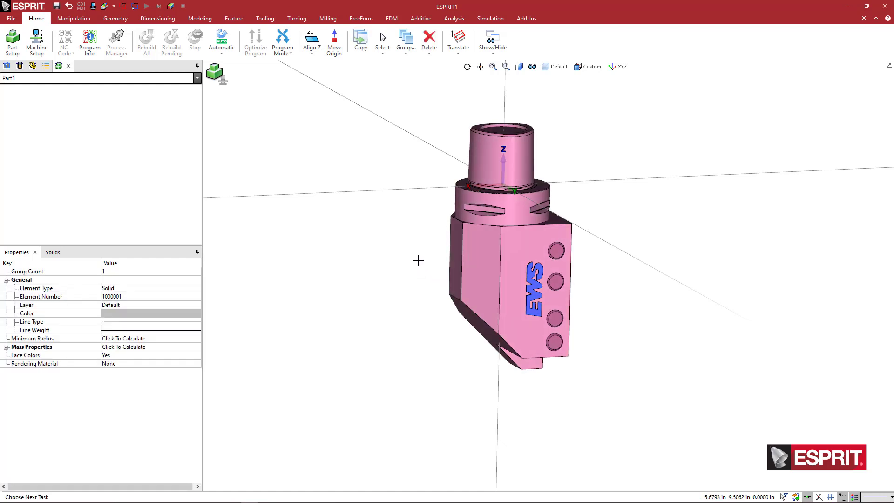
right_click(392, 226)
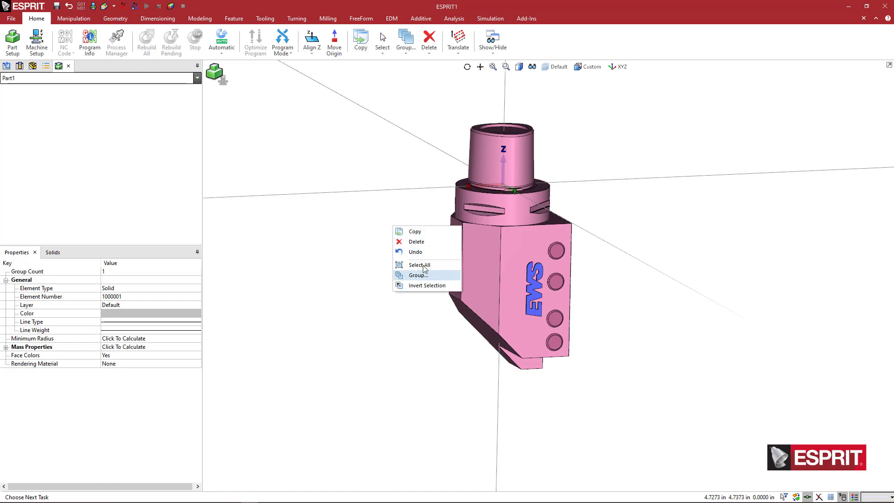
click(419, 232)
click(472, 222)
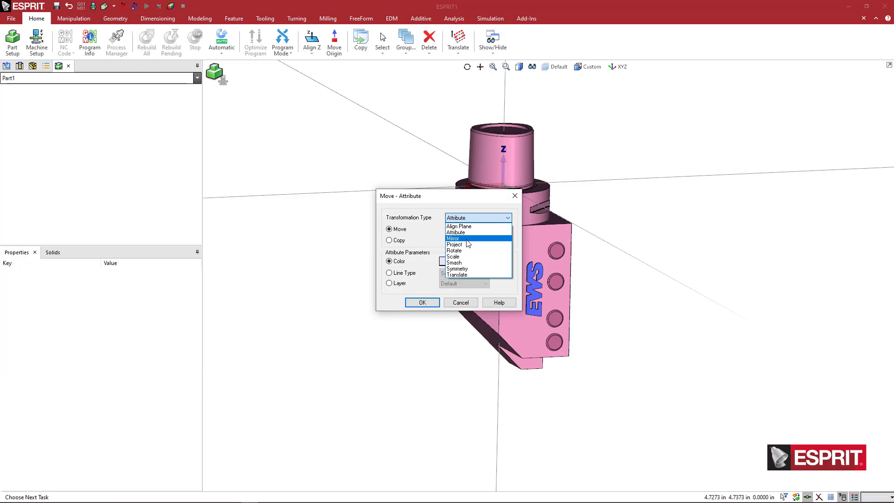
click(461, 254)
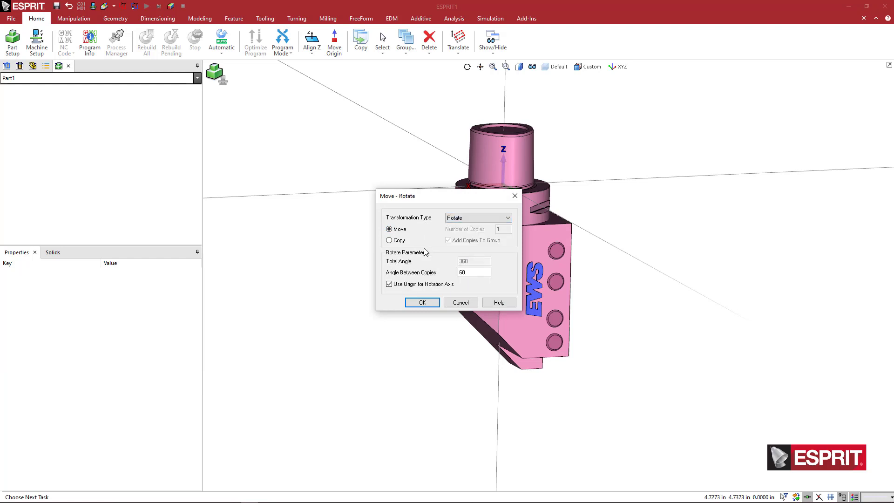
click(457, 273)
text(18)
key(Return)
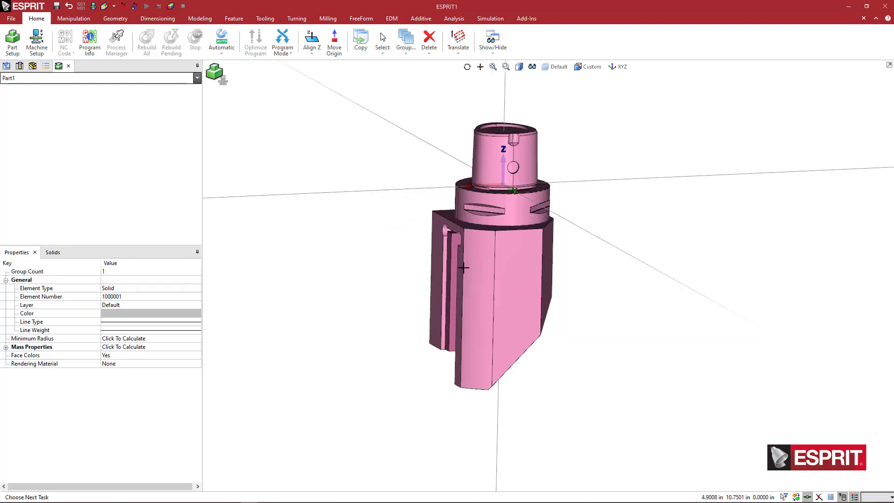
mouse_move(629, 283)
middle_down()
mouse_move(643, 306)
mouse_move(654, 291)
mouse_move(631, 296)
middle_up()
click(637, 292)
Step: Examine the tool slot, its bar and the two relief holes at the slot's shank end
middle_drag(578, 306, 626, 302)
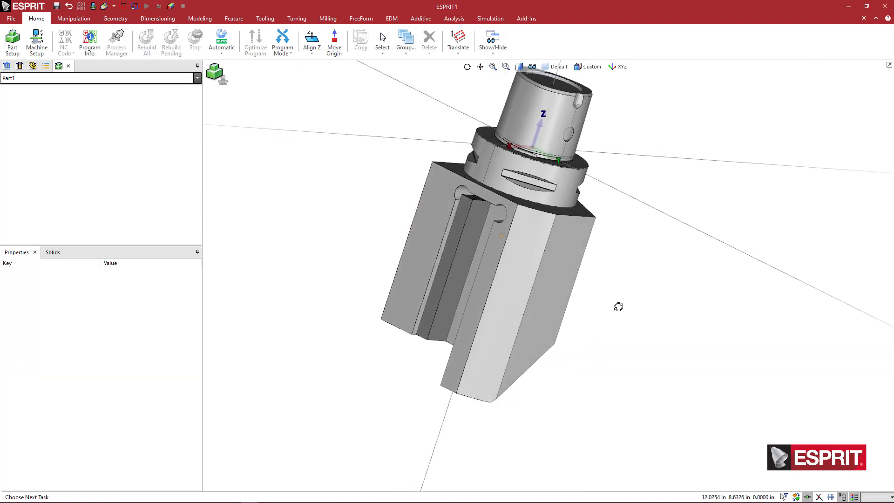
drag(618, 306, 629, 291)
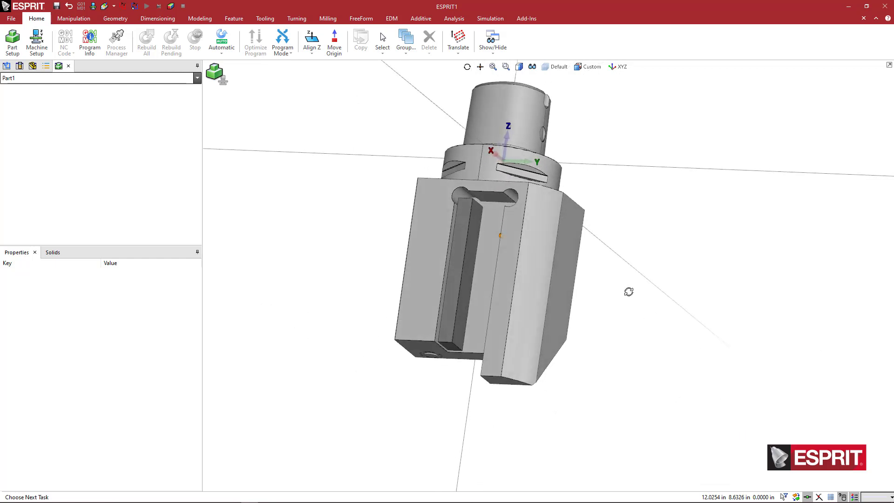
scroll(491, 208, up, 2)
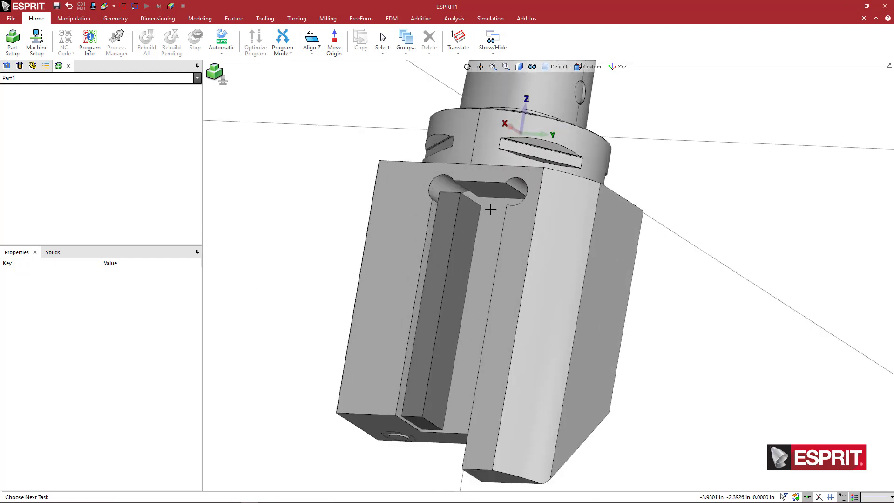
middle_drag(535, 133, 524, 166)
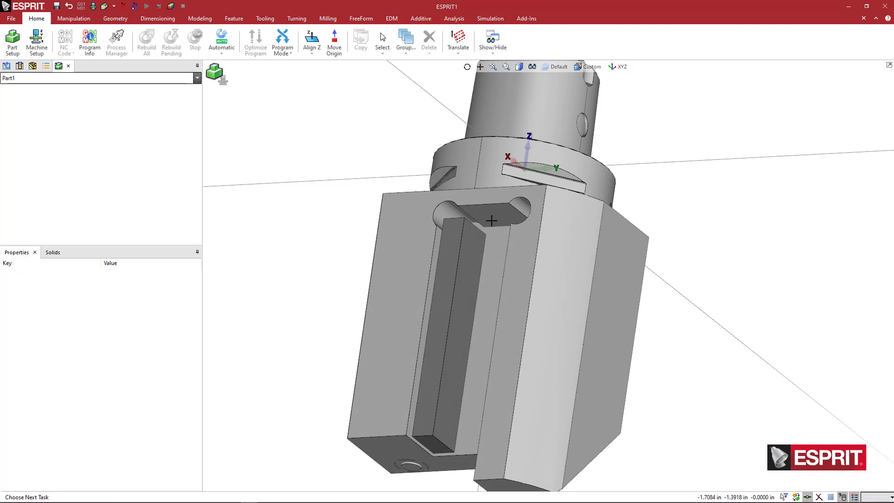
scroll(480, 413, down, 3)
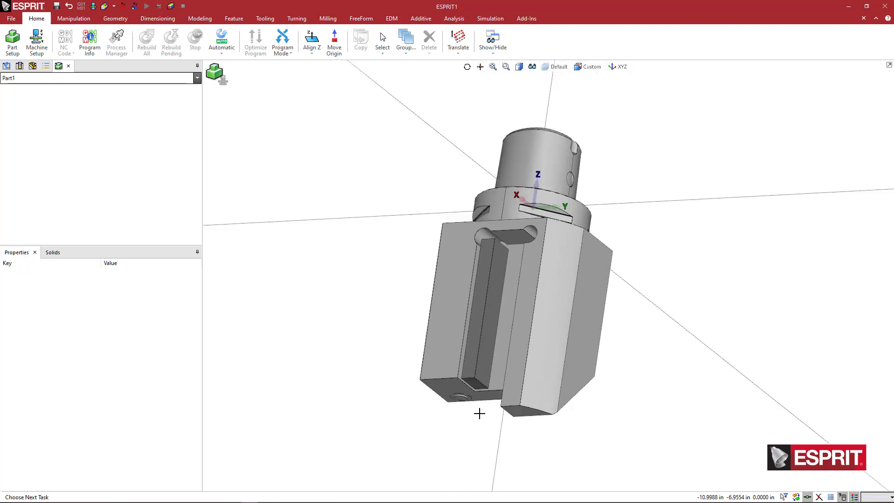
middle_drag(467, 404, 500, 359)
scroll(512, 249, up, 5)
scroll(513, 249, up, 3)
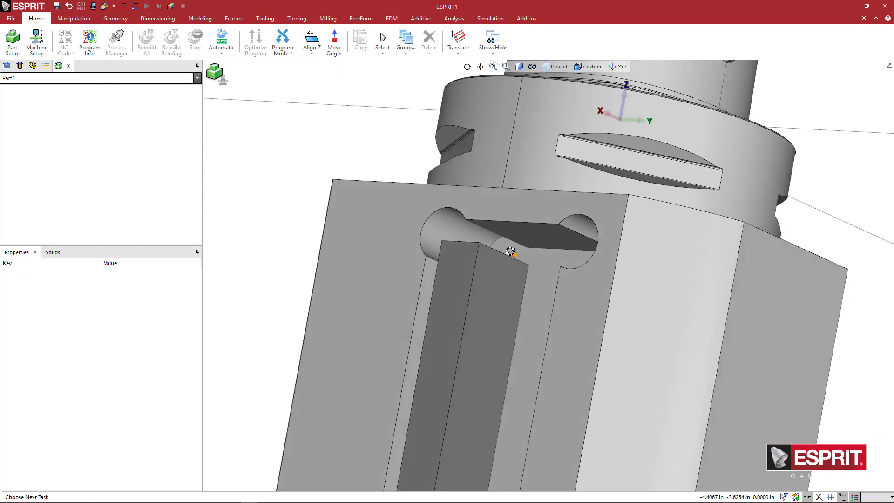
middle_drag(513, 249, 512, 223)
middle_drag(425, 232, 459, 242)
scroll(392, 224, down, 3)
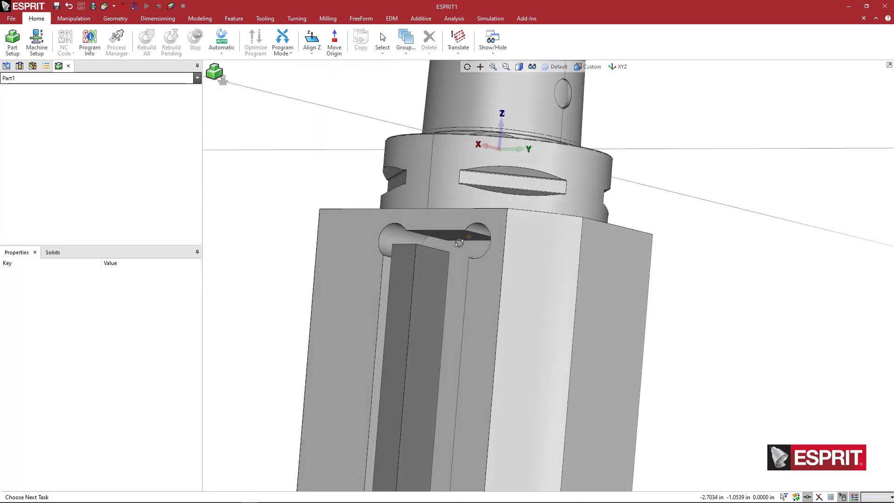
Step: Draw a rectangle at the slot's shank end, spanning between the two relief holes
click(117, 21)
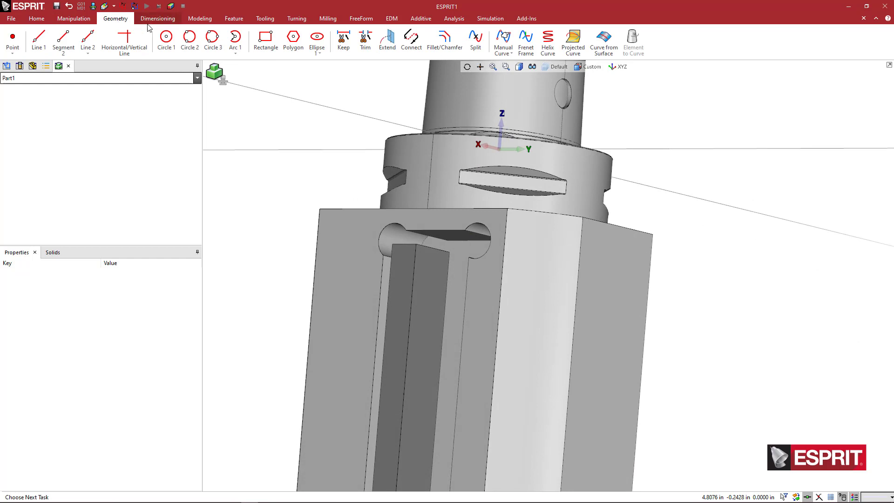
click(265, 41)
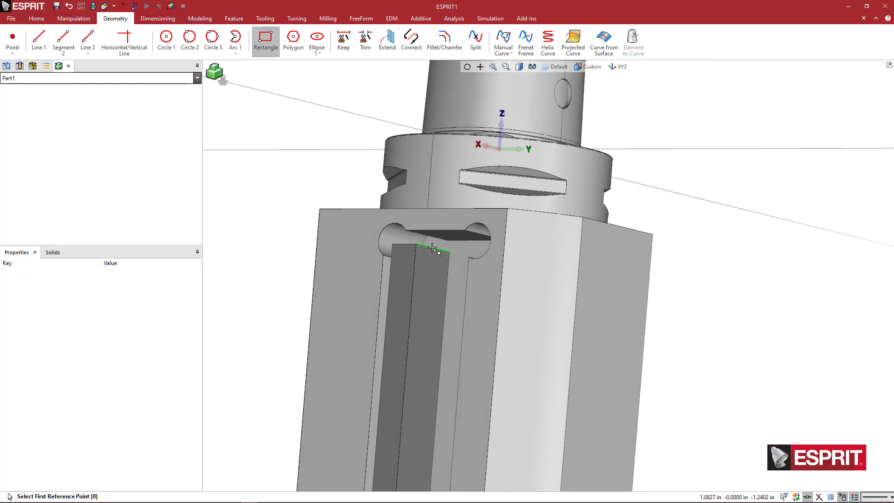
mouse_move(459, 285)
middle_down()
mouse_move(488, 284)
mouse_move(481, 262)
mouse_move(475, 275)
middle_up()
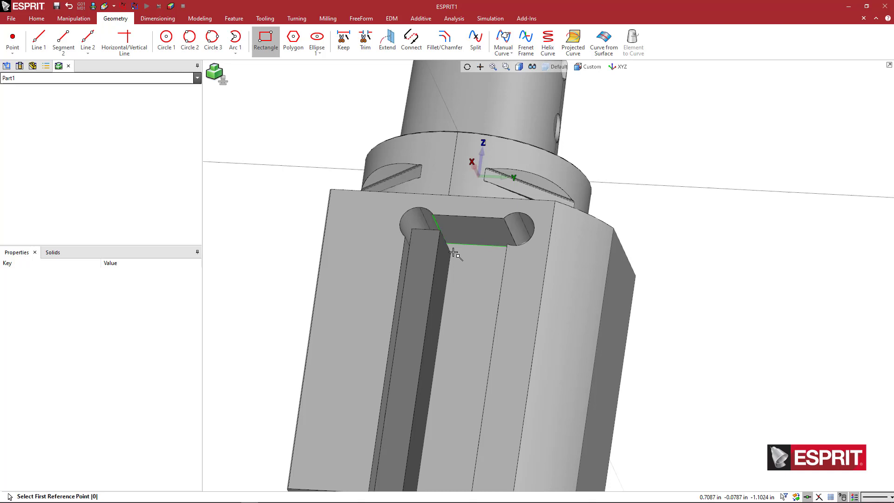
click(510, 233)
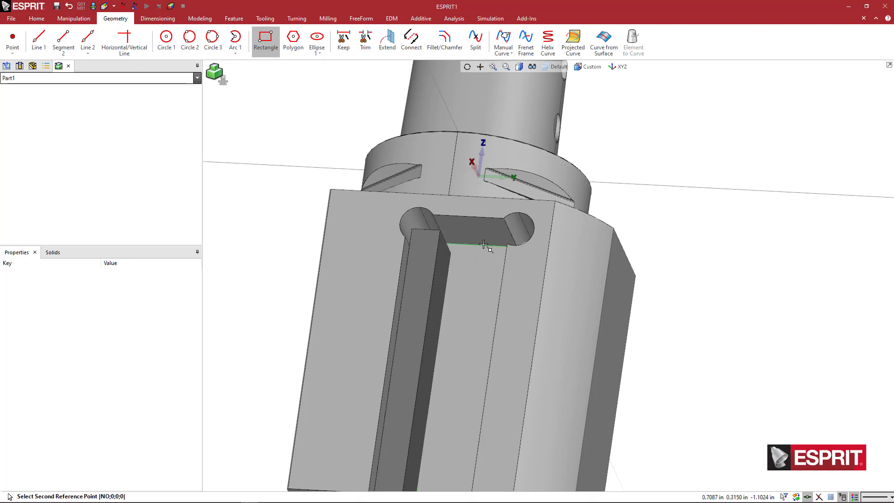
mouse_move(487, 247)
middle_down()
mouse_move(477, 267)
mouse_move(471, 239)
middle_up()
click(444, 245)
scroll(454, 242, up, 4)
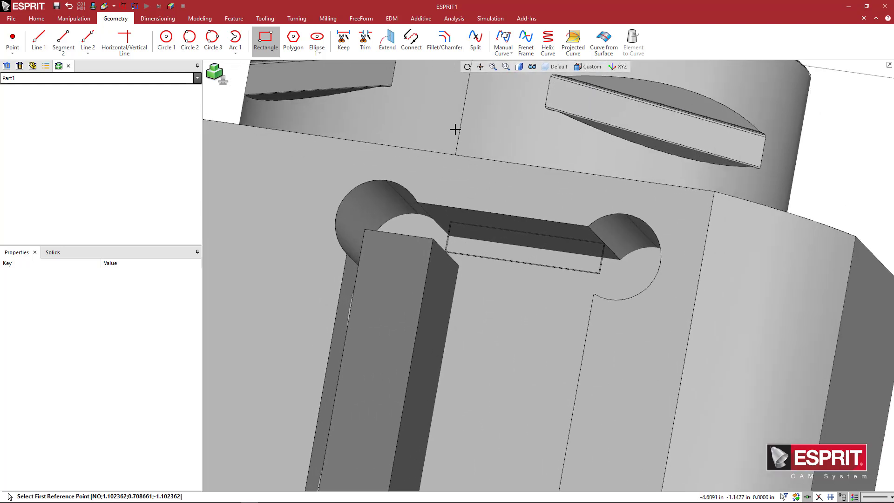
Step: Move the origin to the rectangle's corner nearest the slot bar on its shank side
click(36, 18)
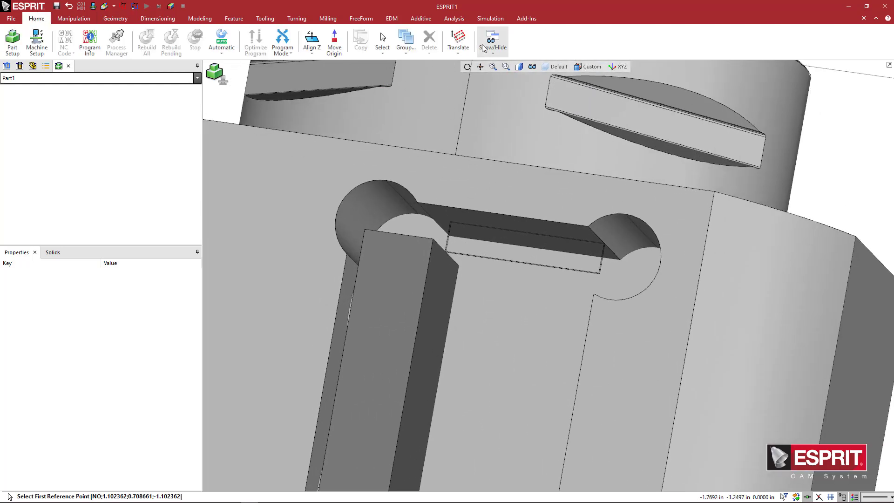
click(458, 41)
click(451, 222)
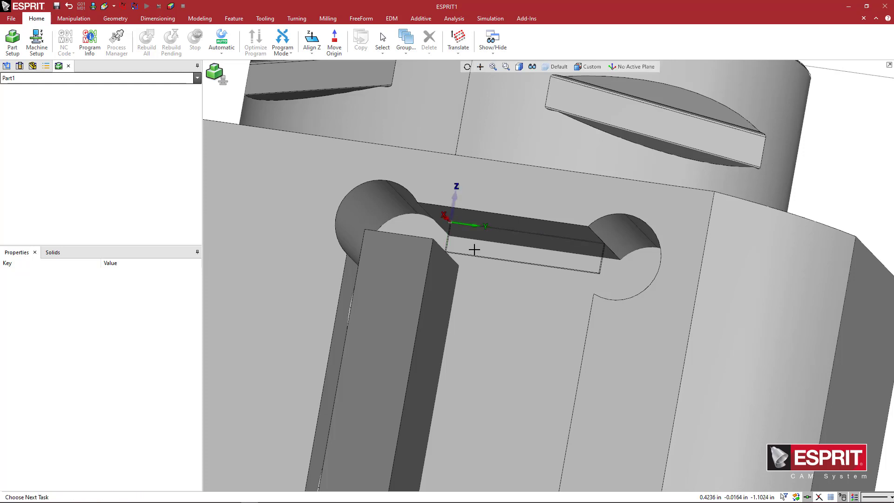
Step: Create two work planes at the current origin and name them TA_1 and HA_1
scroll(492, 261, down, 3)
middle_drag(524, 284, 514, 285)
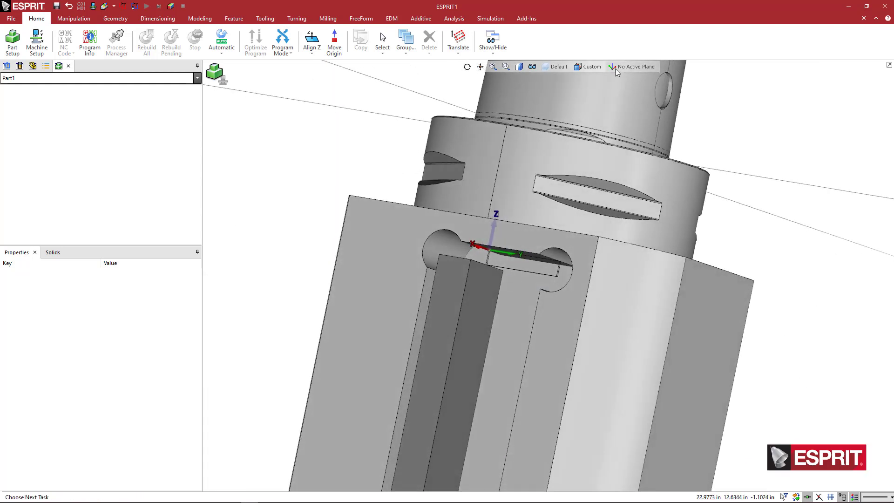
click(616, 68)
click(613, 117)
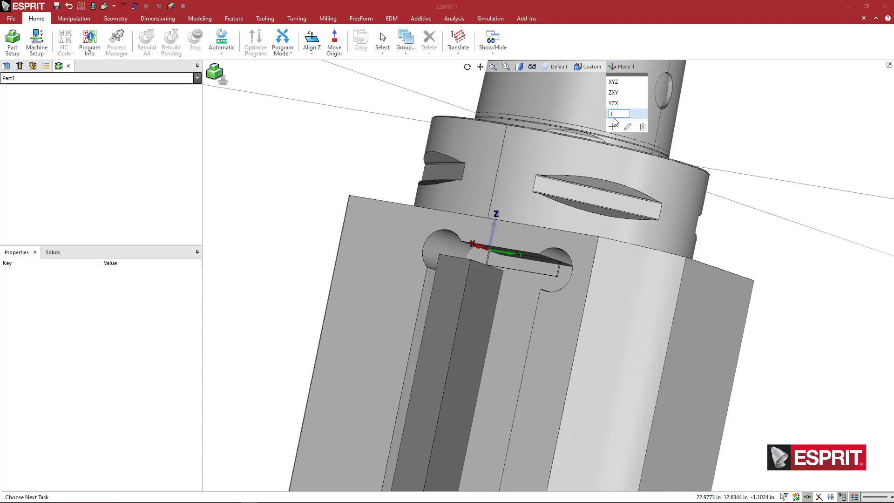
key(Return)
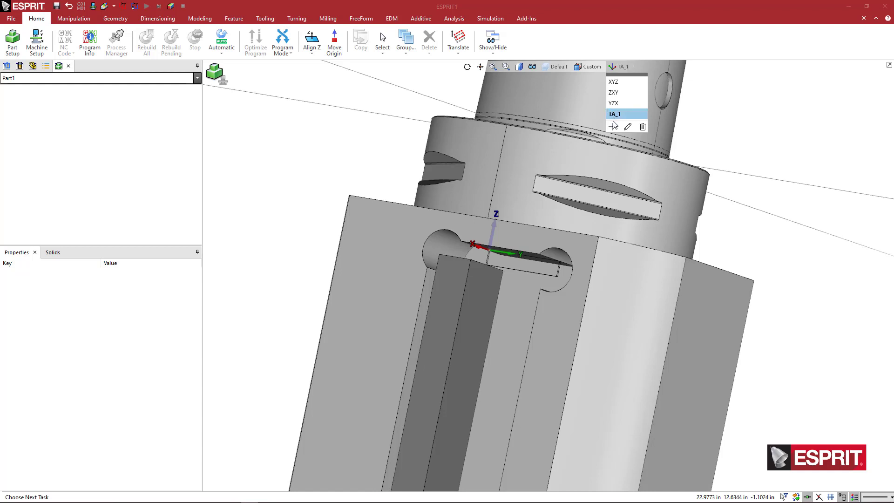
click(612, 127)
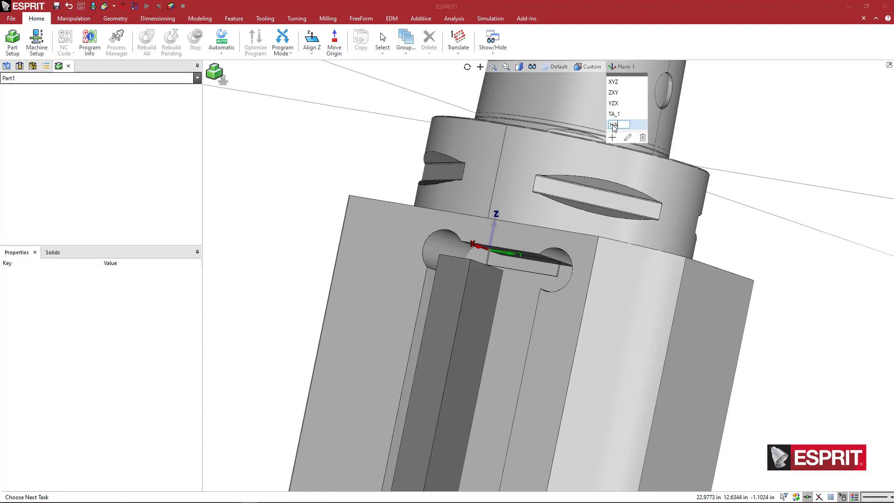
key(Return)
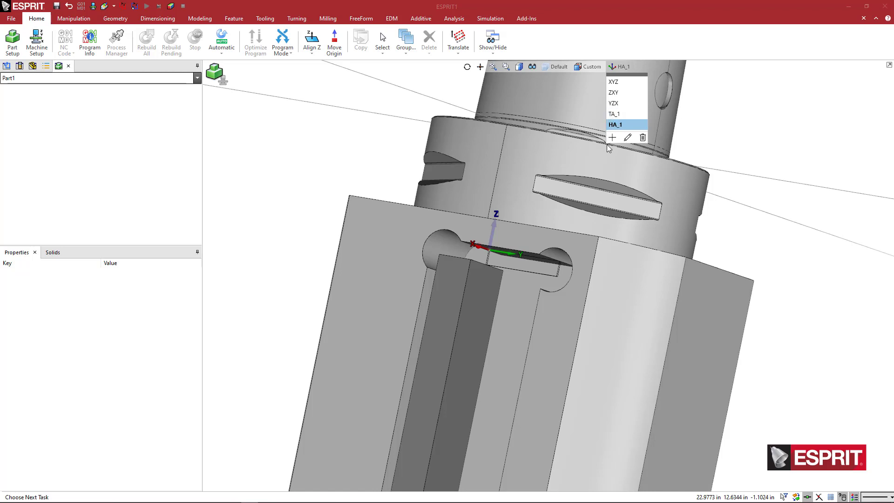
Step: Examine the origin's location and axis directions at the corner between the slot bar and the seat rectangle
scroll(541, 274, down, 3)
middle_drag(541, 271, 518, 243)
middle_drag(501, 281, 500, 278)
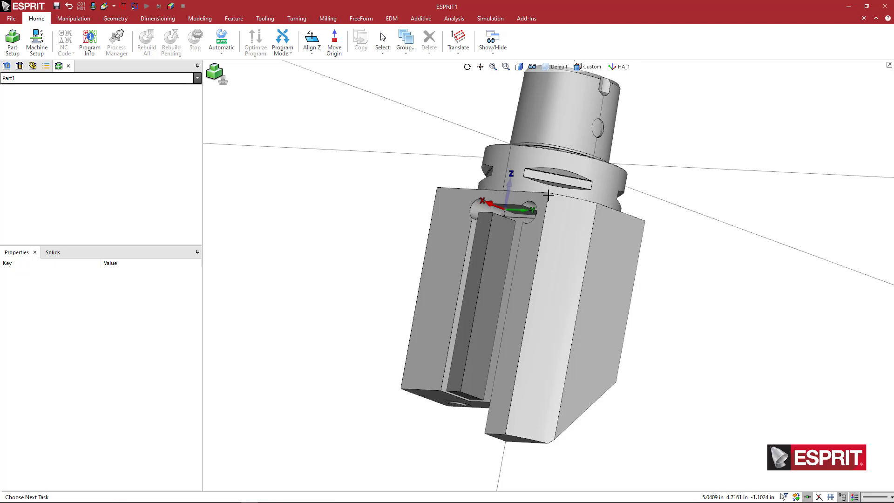
scroll(528, 219, up, 2)
scroll(527, 218, up, 5)
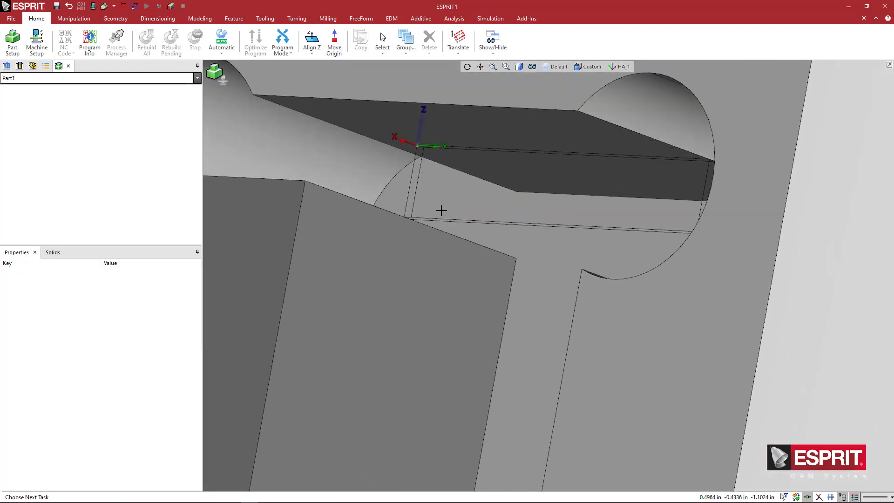
scroll(439, 208, up, 1)
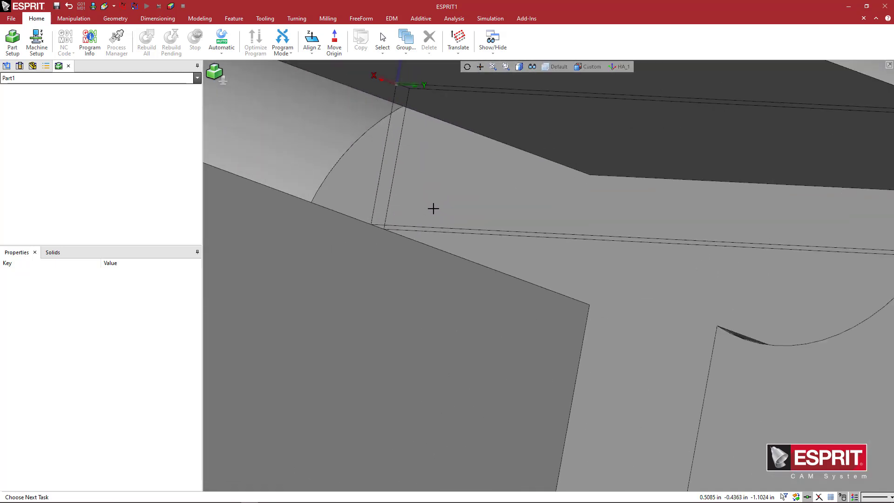
scroll(436, 209, down, 5)
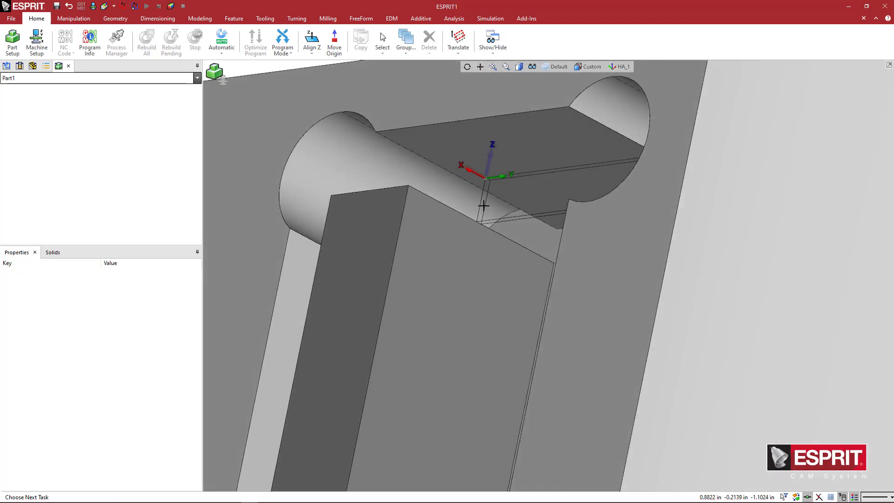
scroll(484, 206, down, 3)
middle_drag(500, 240, 532, 259)
scroll(523, 256, up, 4)
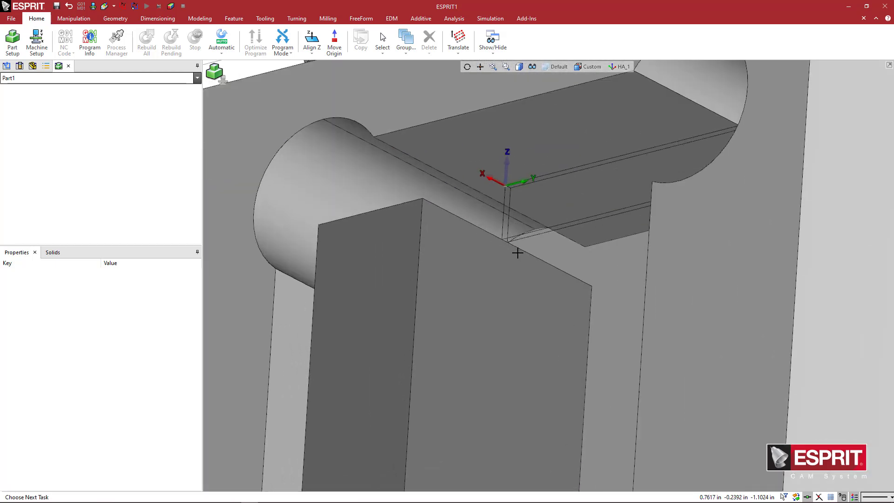
Step: With the Rectangle tool active, examine the corner snap points of the slot's seat geometry and the surrounding holder from several angles
click(120, 20)
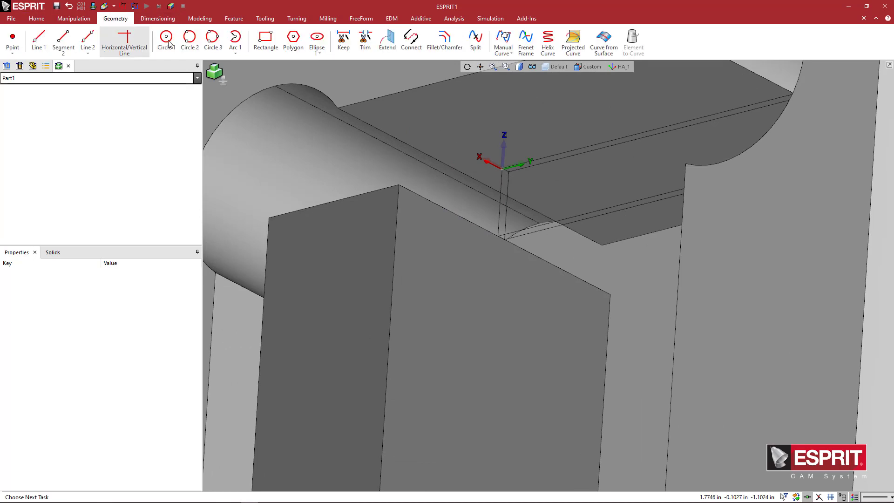
click(265, 41)
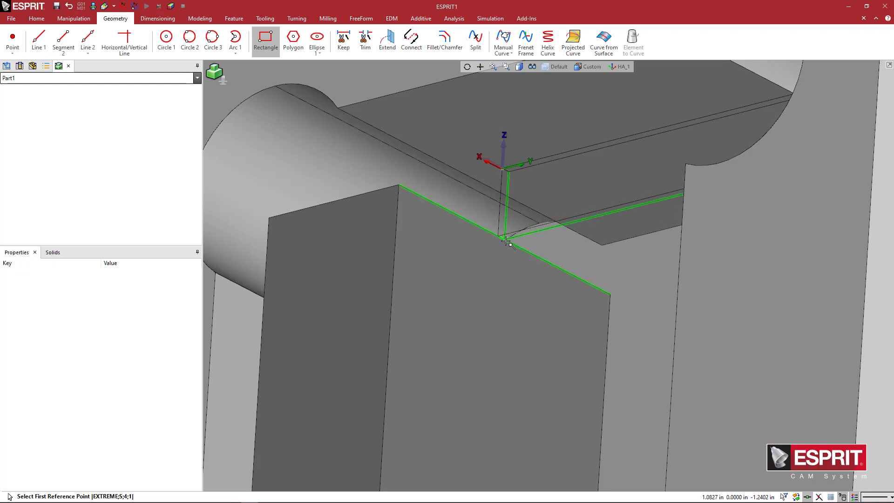
scroll(517, 247, down, 2)
scroll(585, 265, up, 2)
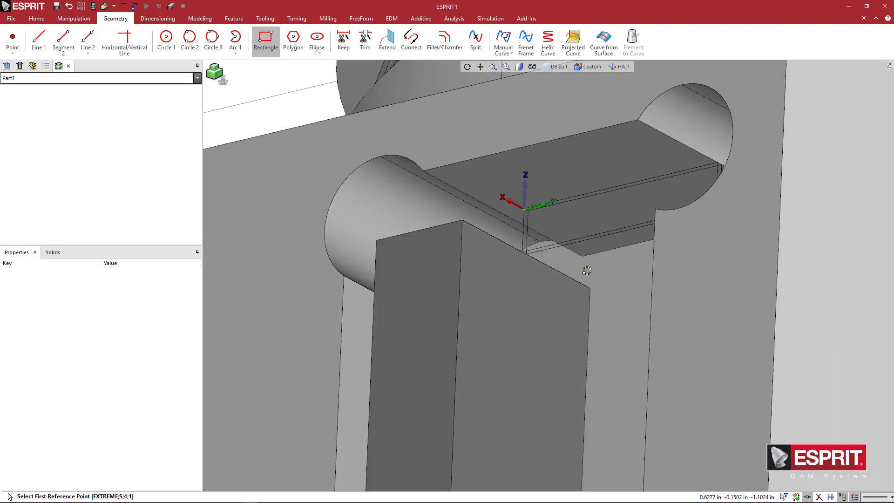
scroll(764, 176, up, 4)
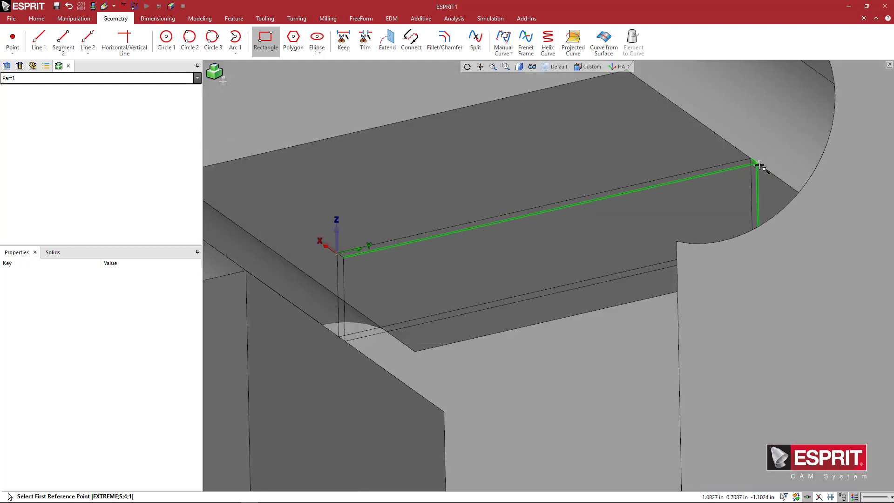
scroll(751, 158, down, 2)
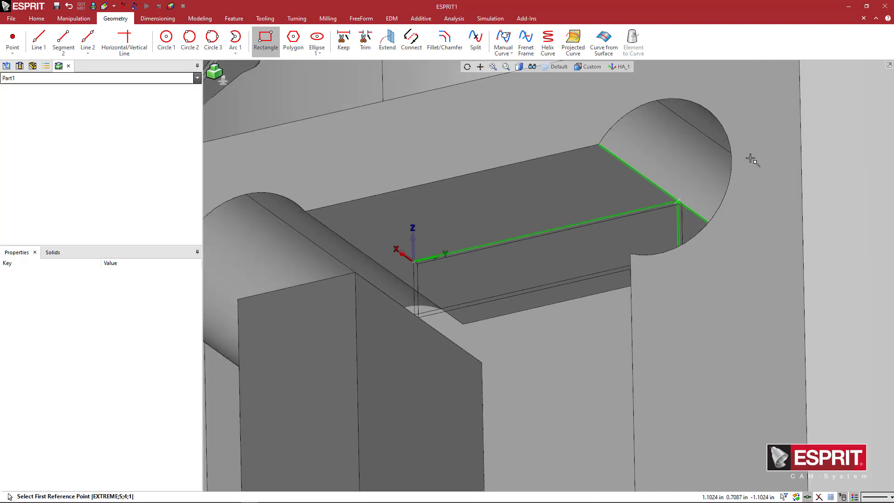
mouse_move(720, 168)
middle_down()
mouse_move(736, 172)
mouse_move(717, 176)
middle_up()
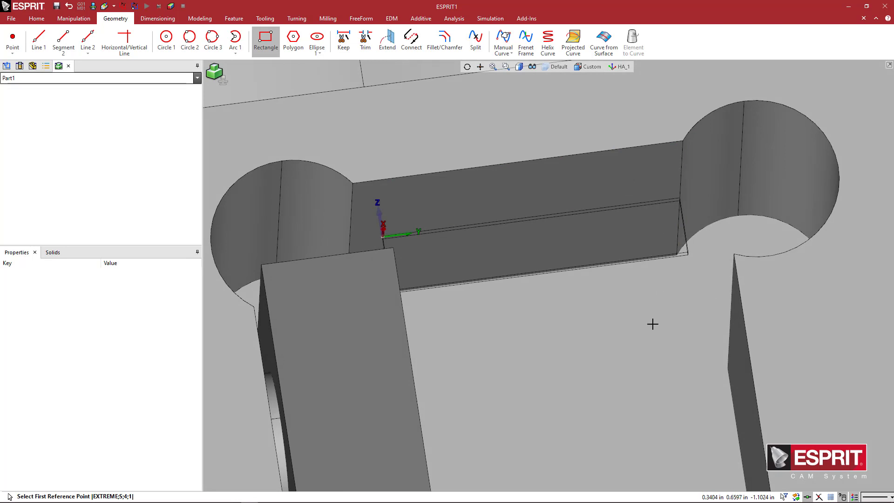
scroll(656, 324, down, 3)
middle_drag(683, 357, 643, 367)
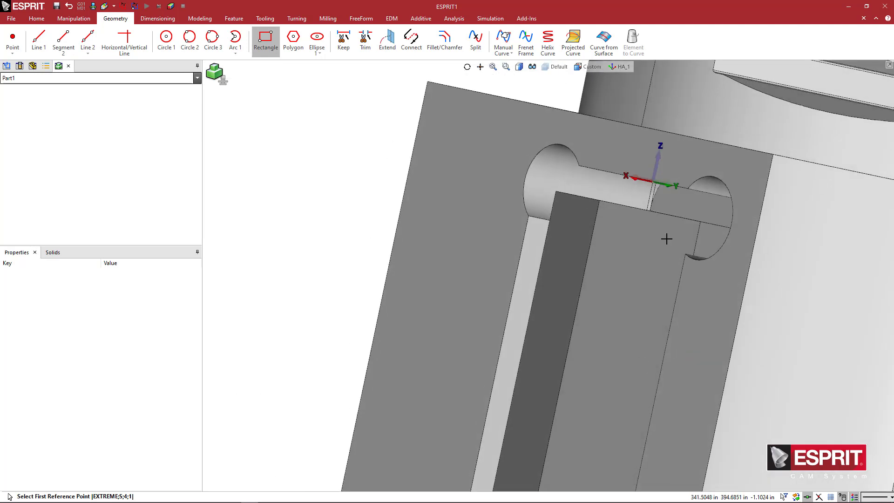
middle_drag(656, 203, 623, 227)
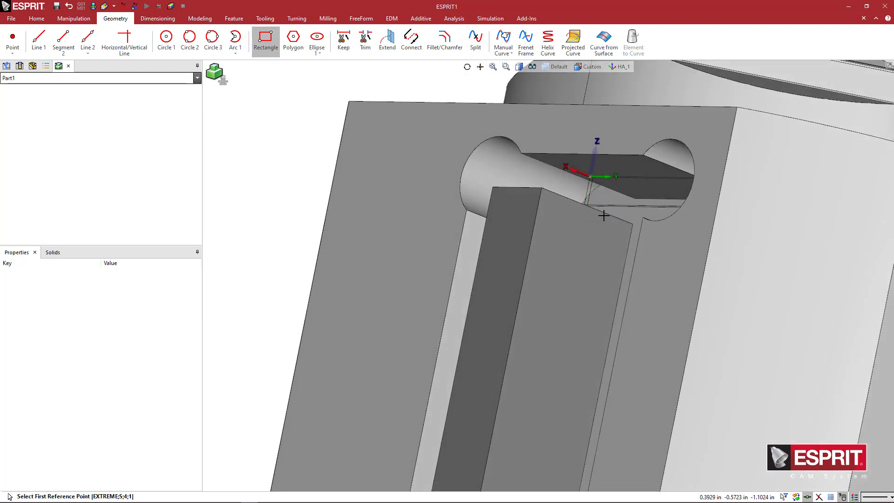
scroll(604, 215, up, 2)
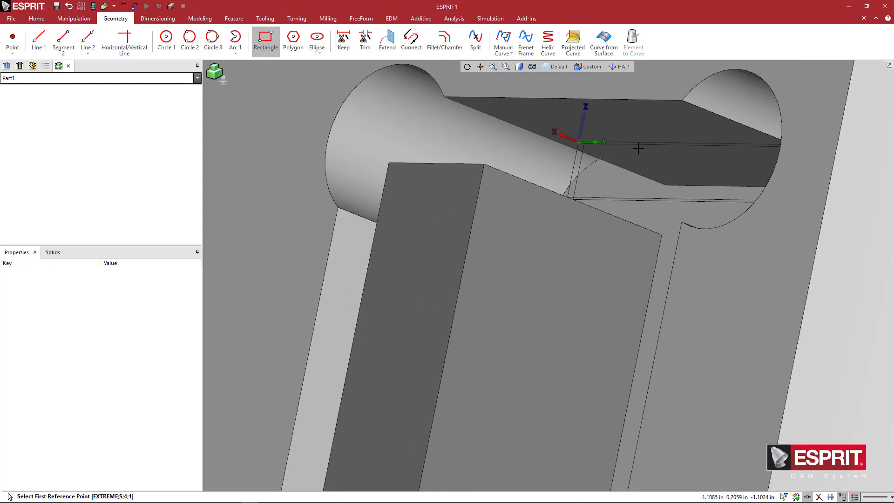
scroll(598, 210, down, 2)
scroll(590, 225, up, 1)
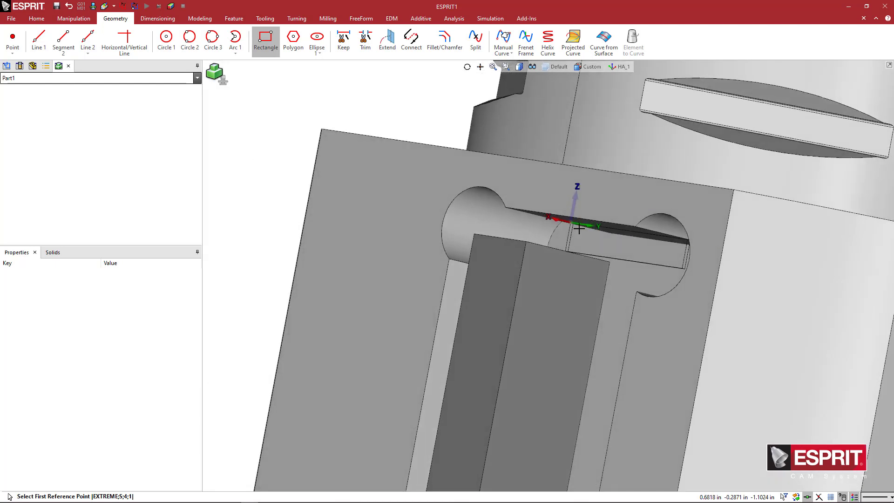
scroll(569, 223, up, 3)
scroll(564, 247, down, 6)
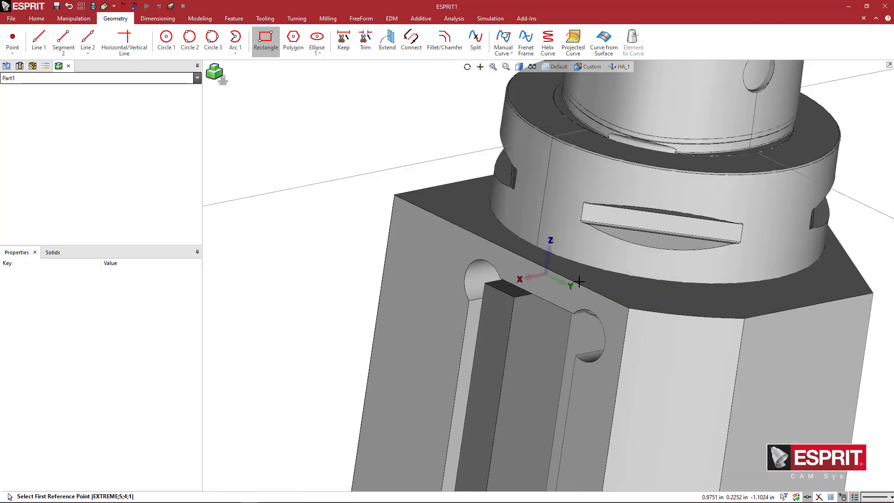
scroll(580, 281, down, 3)
middle_drag(580, 293, 559, 189)
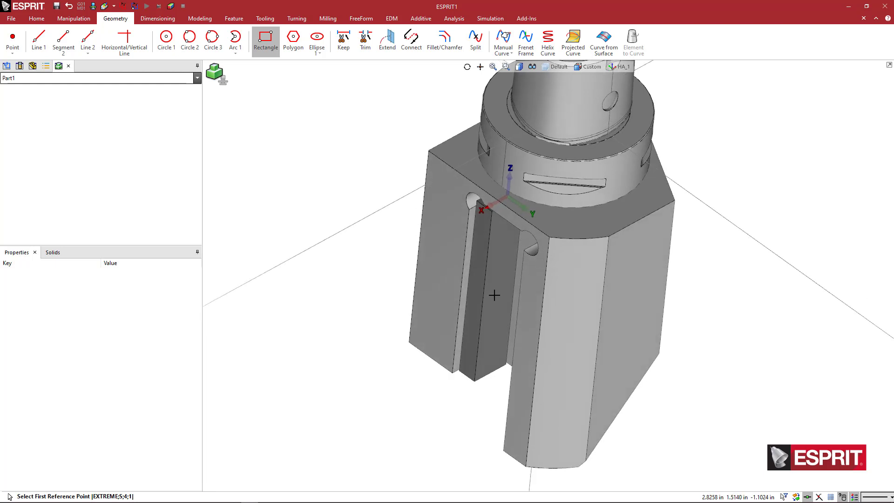
middle_drag(491, 297, 506, 264)
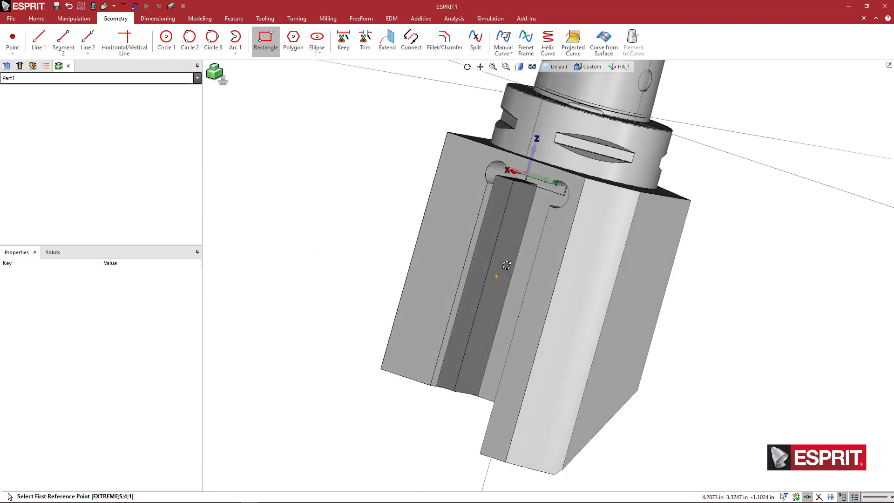
Step: Save the model as a Holder file (*.gdml) named 1.C620L130 in the Turning > Square folder
click(12, 19)
click(32, 62)
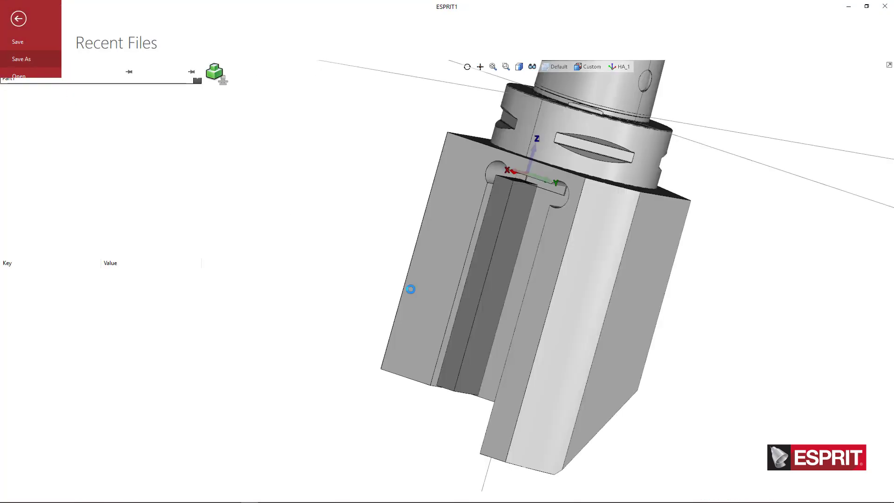
click(402, 453)
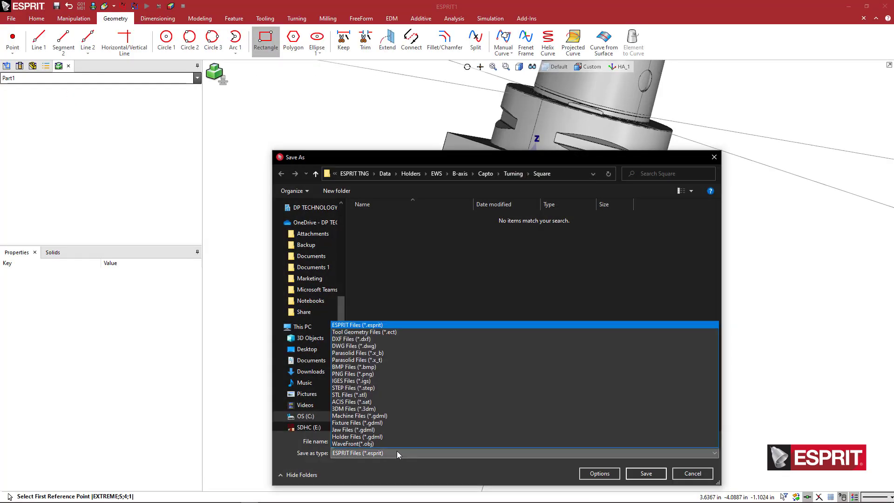
click(373, 436)
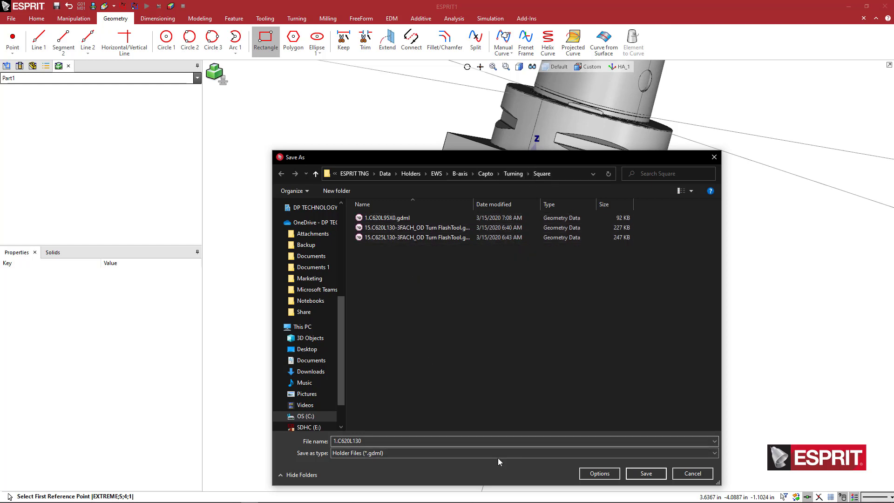
click(646, 473)
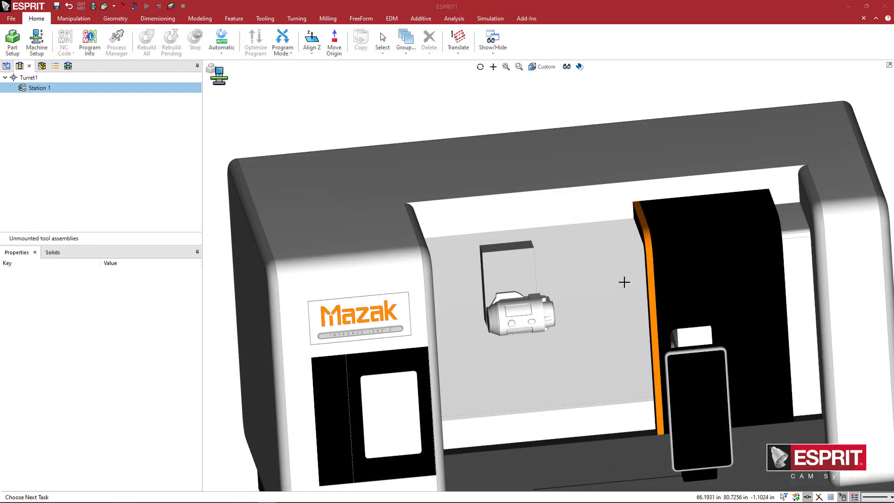
Step: Examine the Mazak Integrex i300-S machine and the nose of its milling spindle where the holder mounts
scroll(523, 303, up, 5)
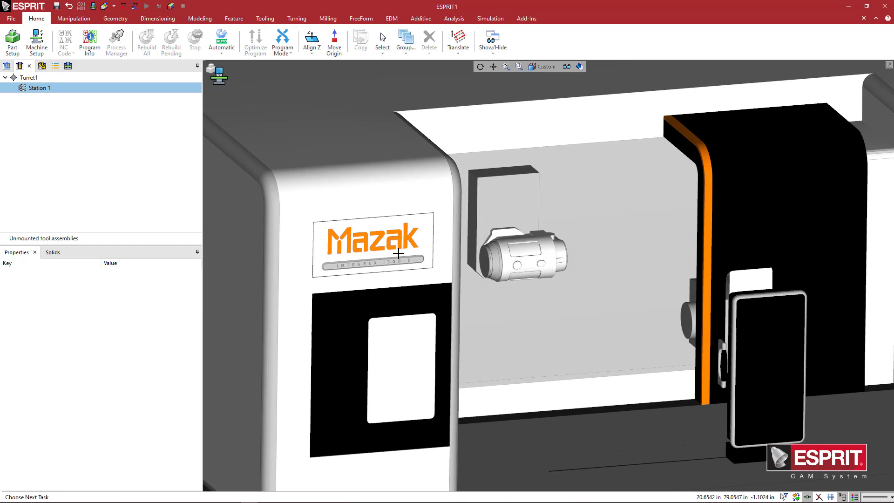
scroll(413, 252, up, 3)
scroll(619, 271, down, 1)
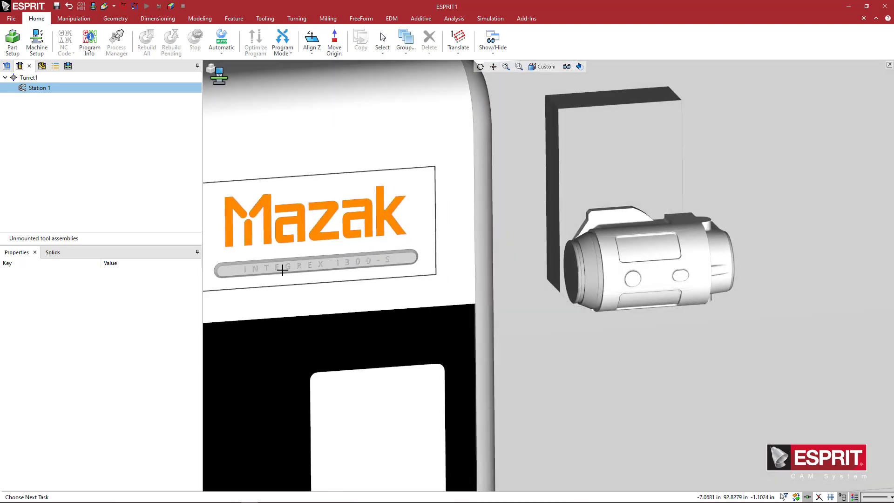
scroll(364, 262, up, 4)
scroll(365, 262, up, 1)
scroll(365, 263, down, 5)
middle_drag(505, 319, 300, 302)
scroll(512, 275, up, 4)
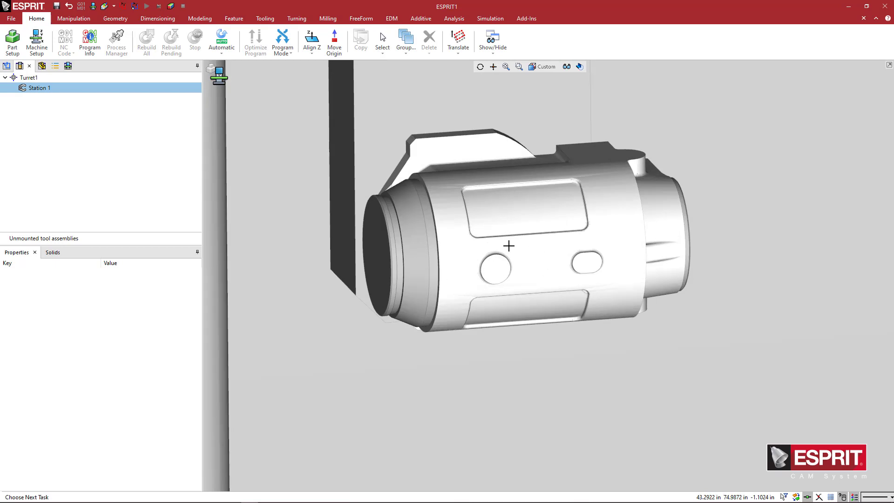
middle_drag(494, 221, 495, 223)
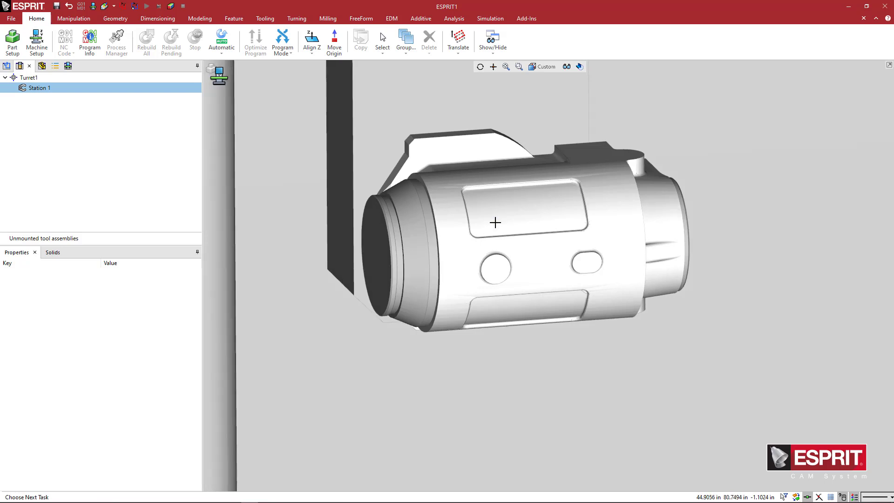
scroll(364, 254, up, 2)
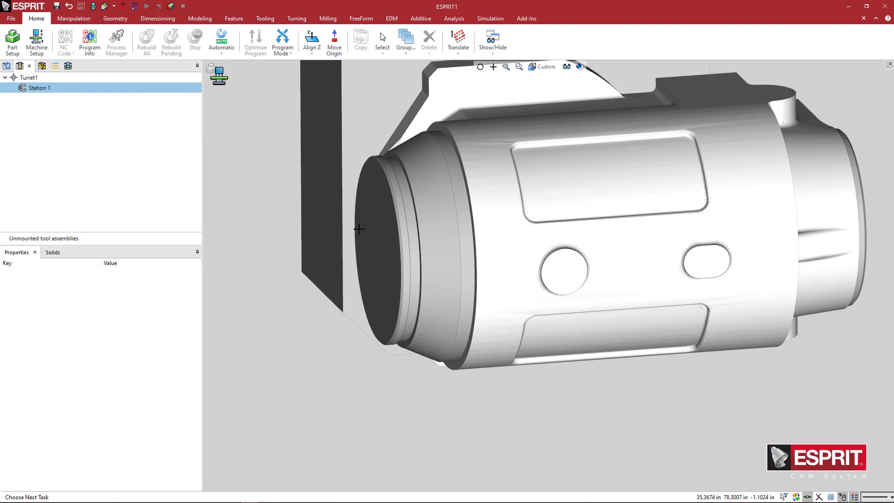
Step: Add the holder file 1.C620L130.gdml from the Square folder as an adaptive item on Station 1
right_click(62, 90)
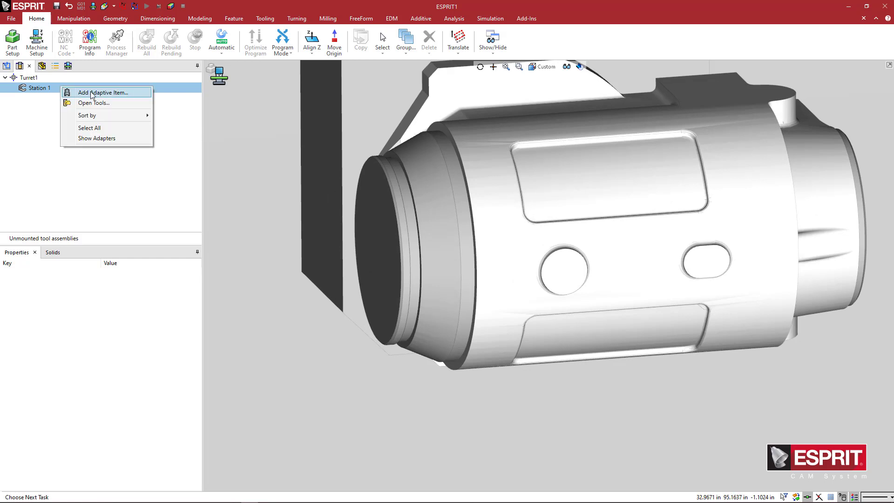
click(93, 93)
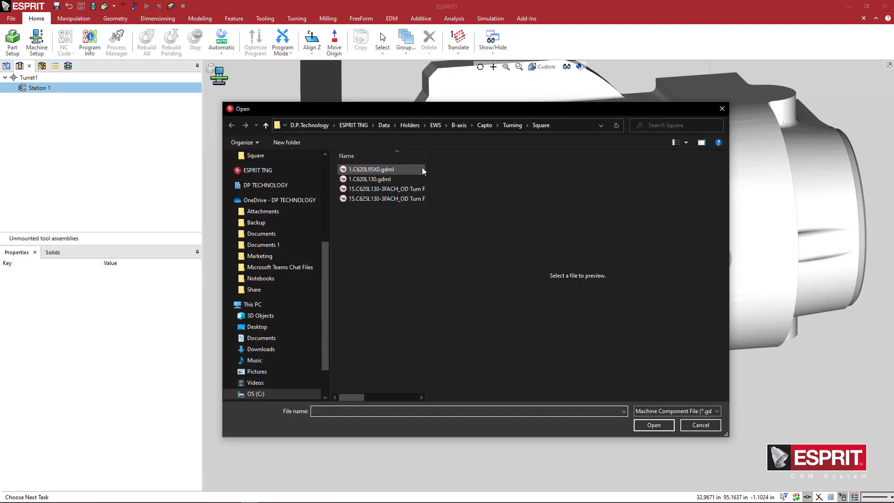
click(384, 181)
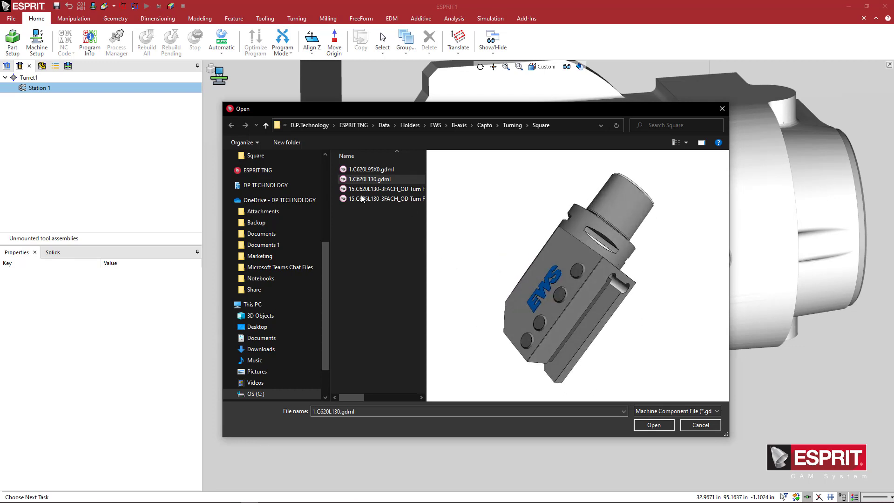
click(646, 427)
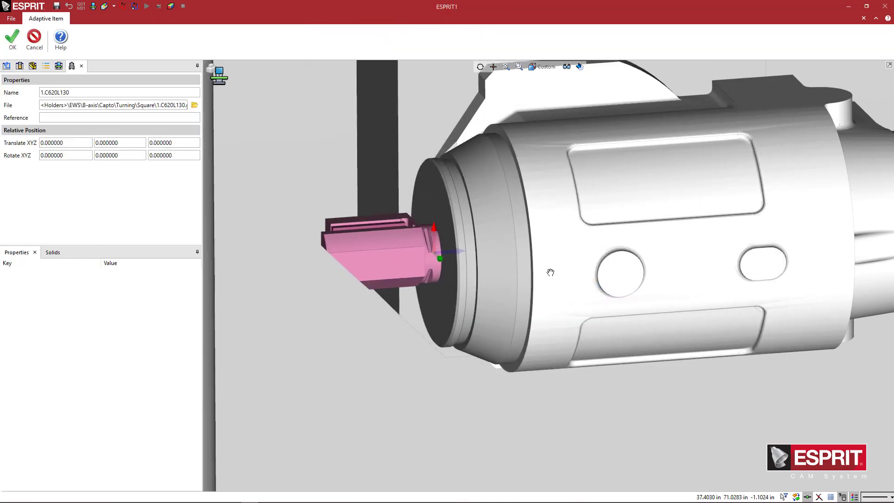
Step: Check how the holder seats against the spindle nose and hide the machine enclosure surrounding the spindle
scroll(511, 257, up, 4)
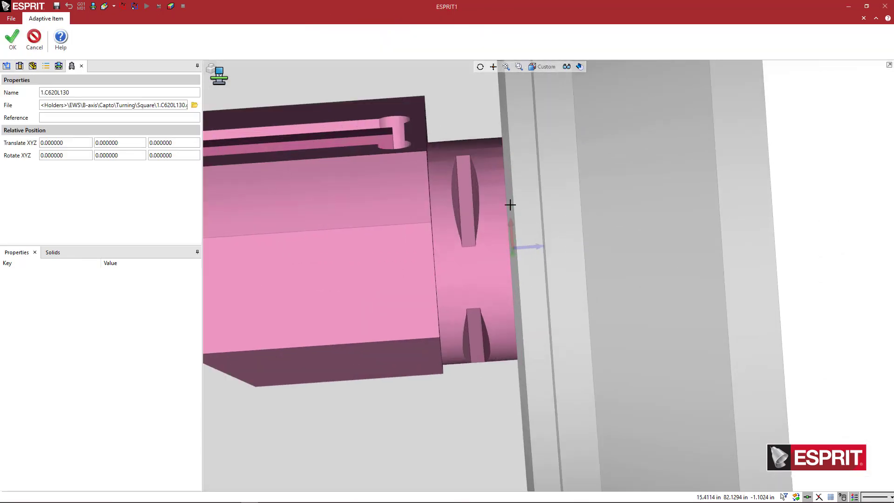
scroll(510, 204, down, 5)
middle_drag(515, 247, 494, 266)
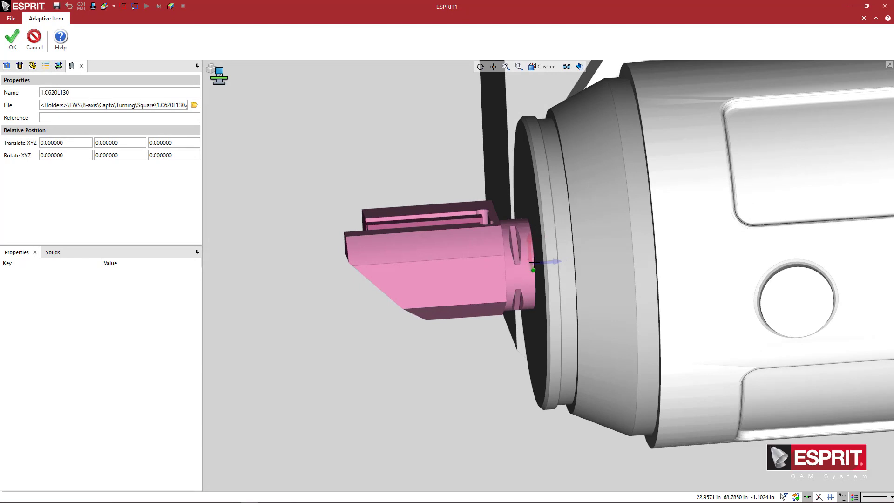
middle_drag(534, 259, 544, 265)
middle_drag(543, 267, 544, 298)
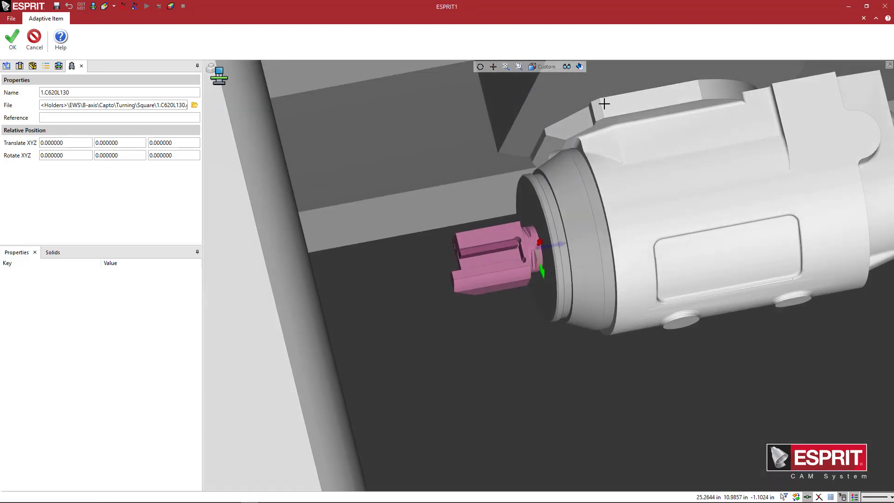
click(566, 67)
click(567, 181)
Step: Inspect the holder's front and accept the adaptive item with zero relative translation and rotation
middle_drag(525, 226, 547, 265)
scroll(546, 265, up, 3)
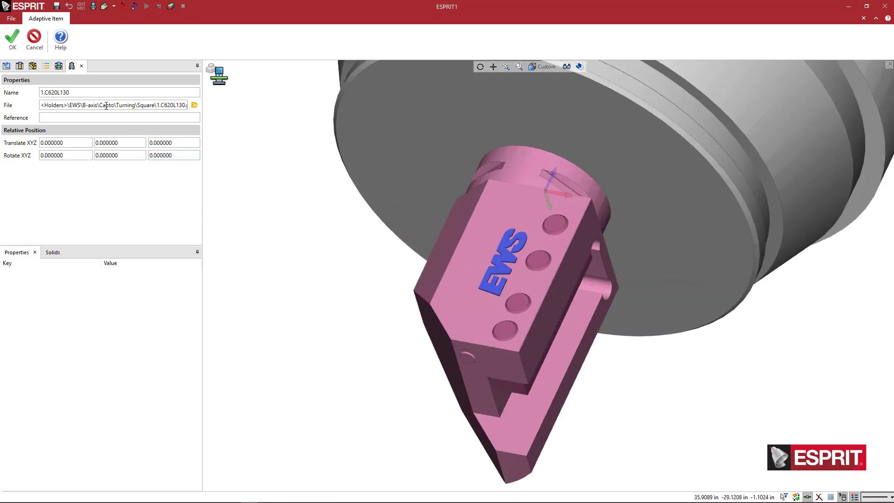
click(13, 40)
Step: Start a new Turning tool on the 1.C620L130 holder and inspect how its shank sits in the slot
right_click(59, 100)
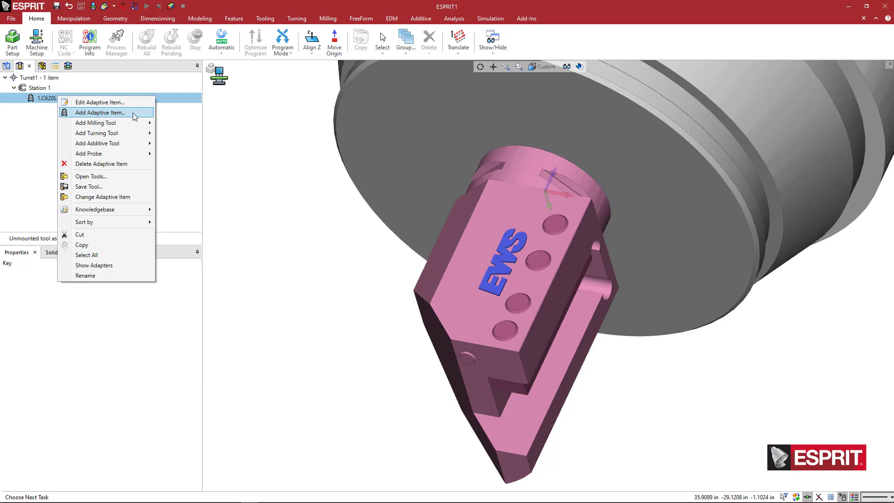
mouse_move(134, 136)
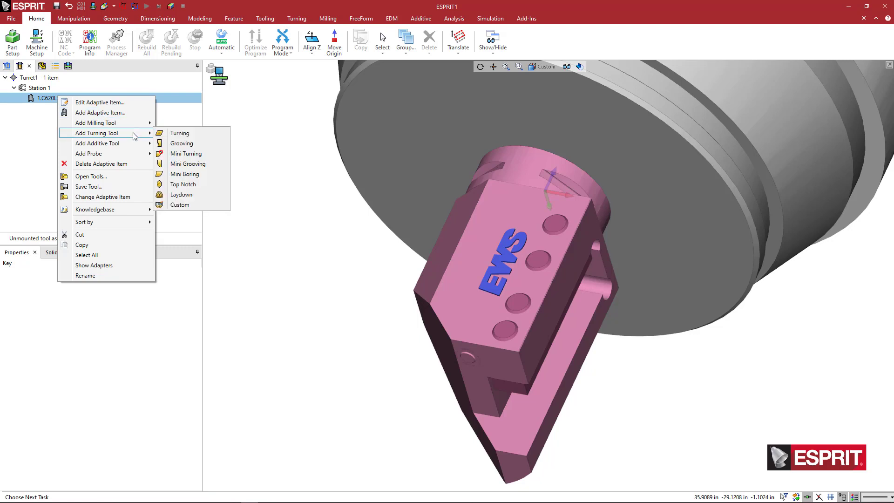
click(180, 133)
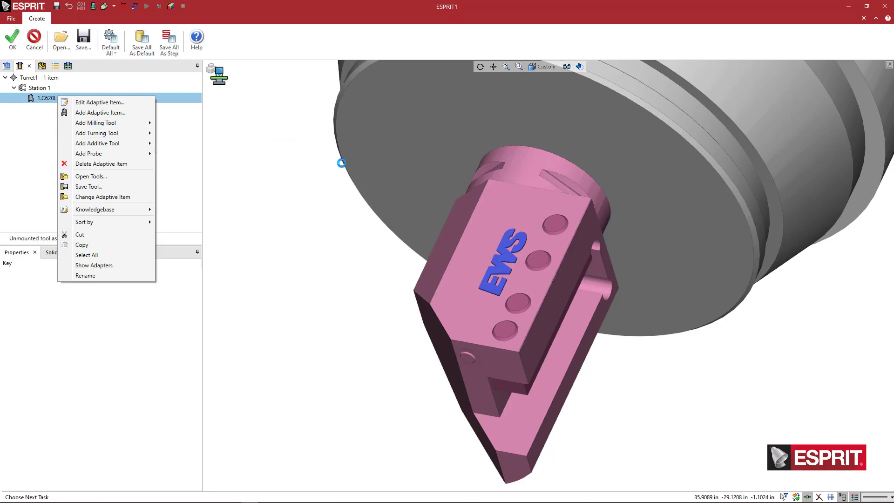
scroll(398, 190, down, 2)
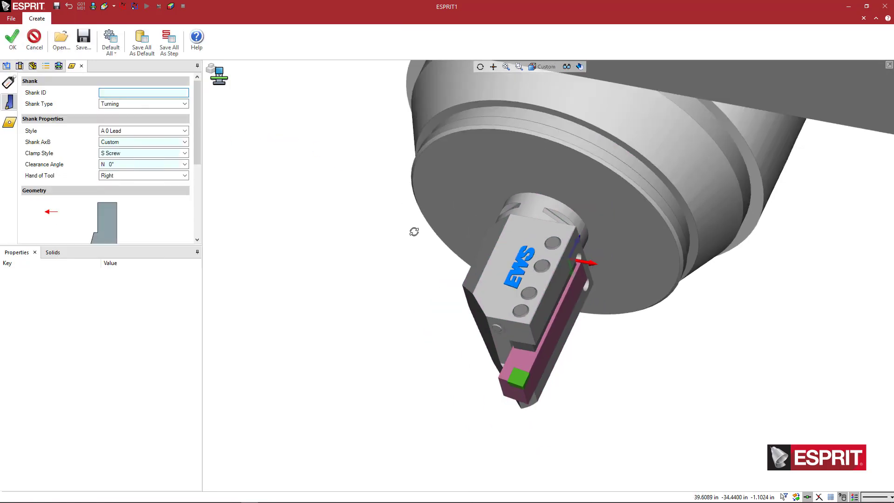
middle_drag(414, 231, 465, 265)
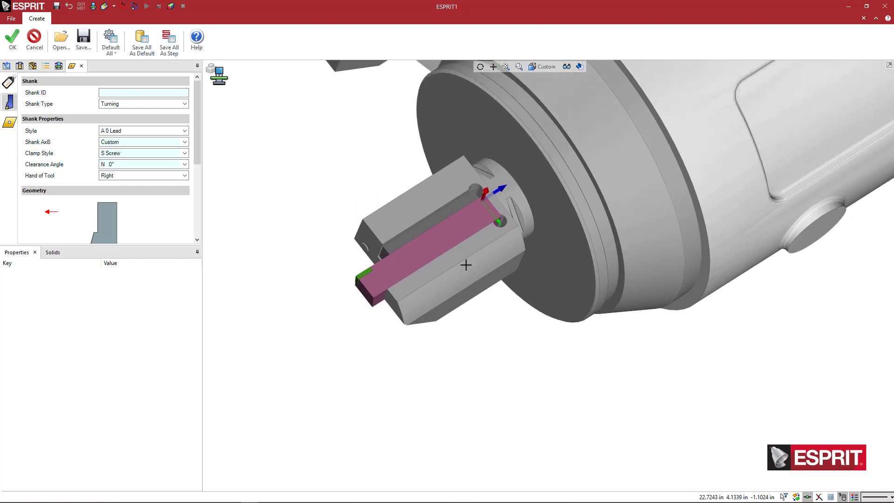
scroll(465, 265, up, 3)
middle_drag(447, 216, 460, 233)
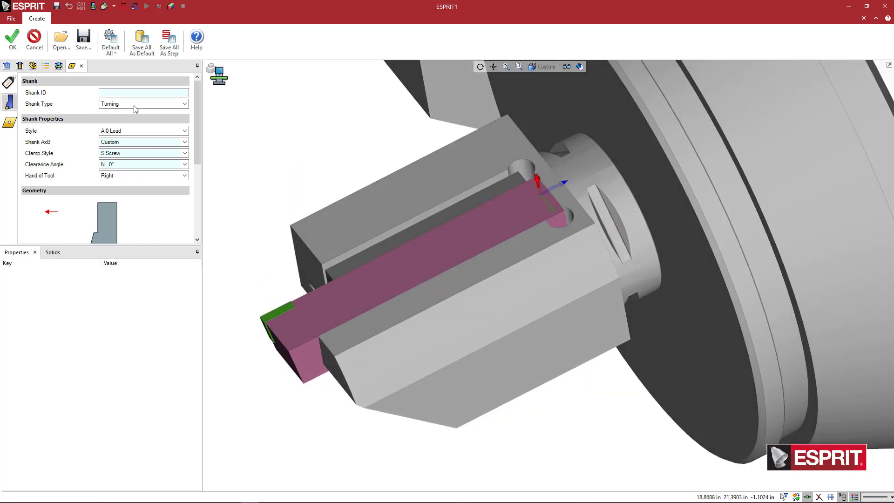
Step: Open the turning tool's shank dimension A for editing
scroll(197, 116, down, 1)
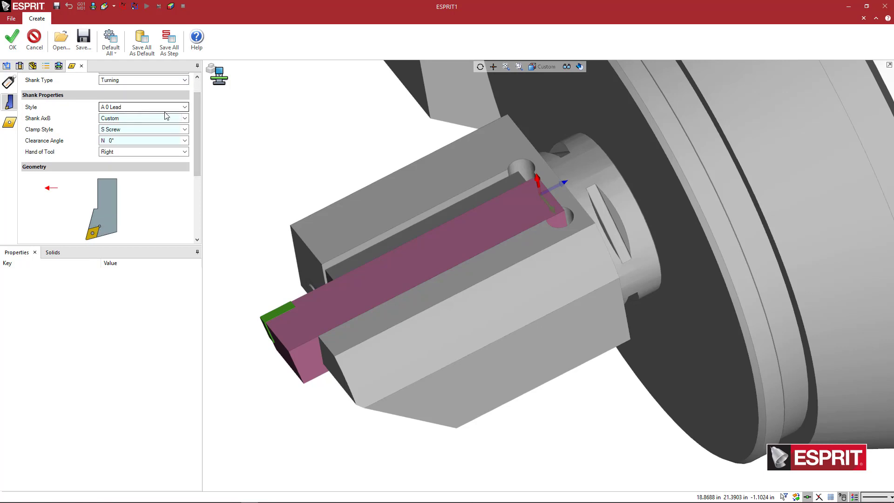
scroll(192, 127, down, 5)
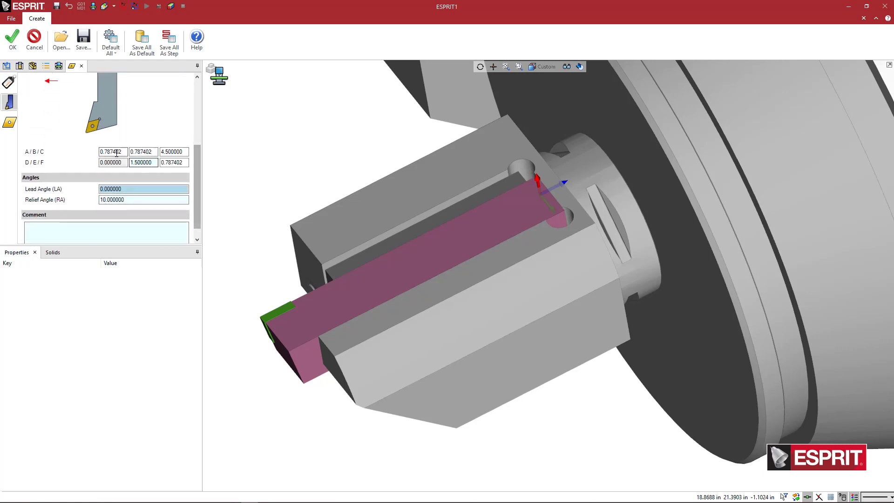
click(117, 152)
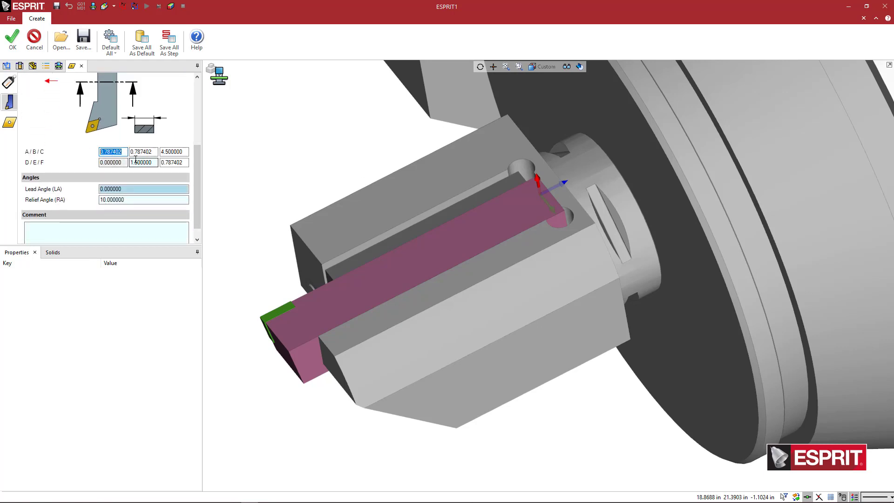